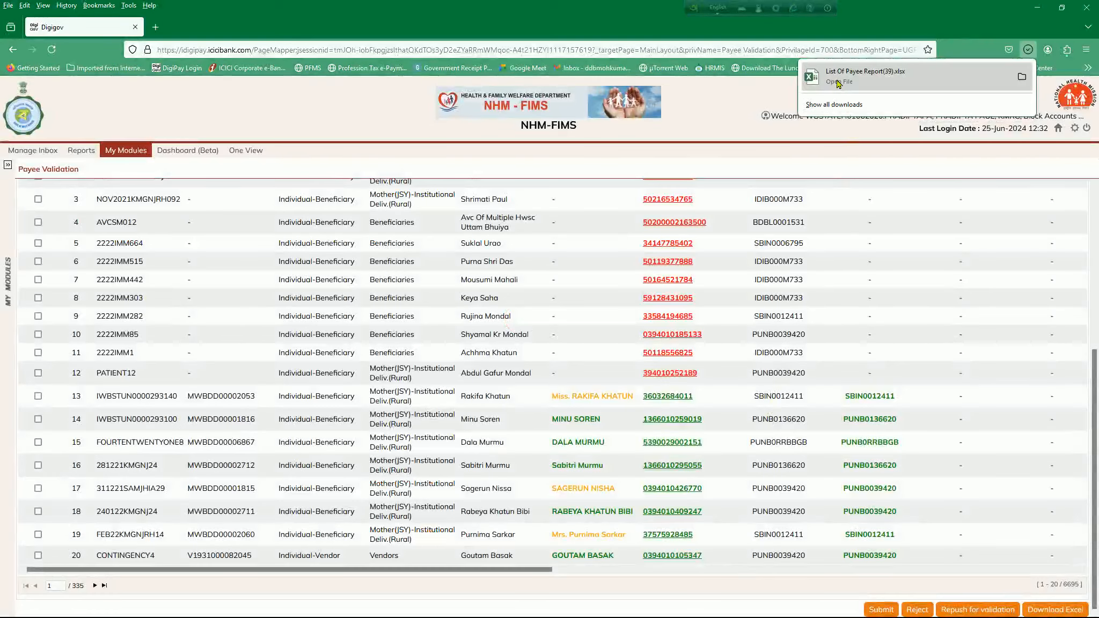
Open the downloaded List Of Payee Report(39).xlsx in Excel and copy the COMMON_SR_NO through Payee Category data from row 5 down to the last row.
click(837, 83)
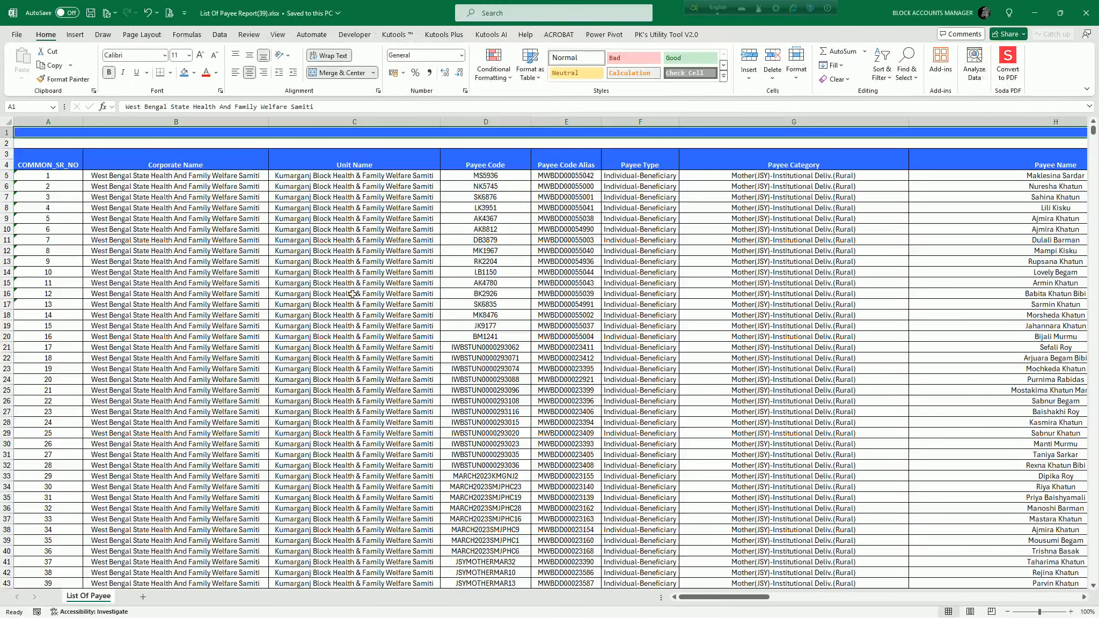
click(64, 177)
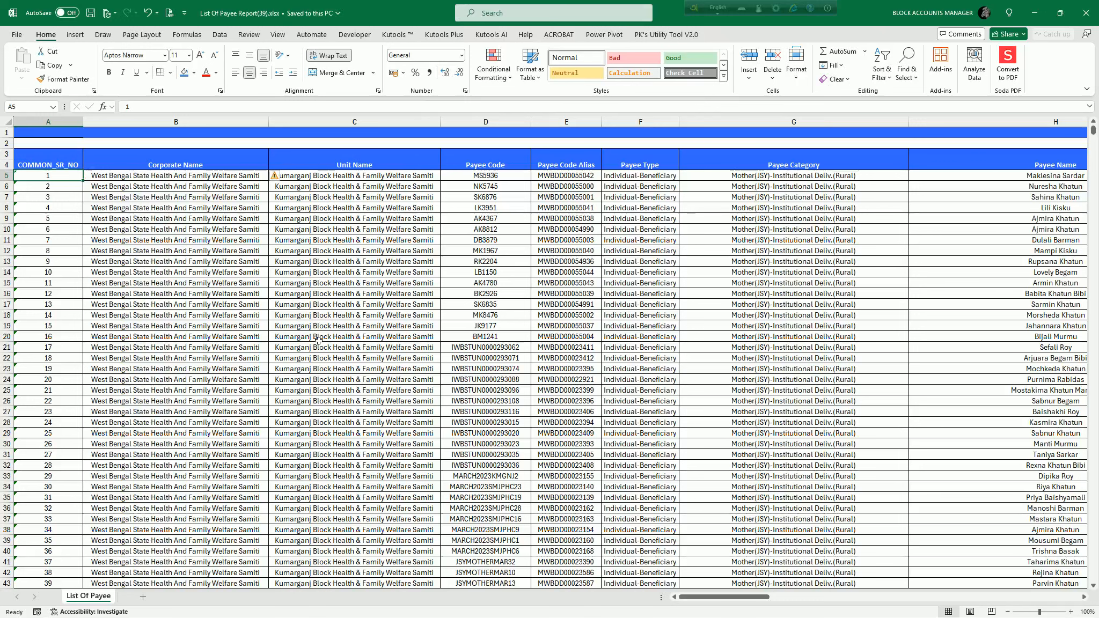
key(shift+Right)
key(shift+Right)
key(shift+Right)
key(shift+Right)
key(shift+Right)
key(shift+Right)
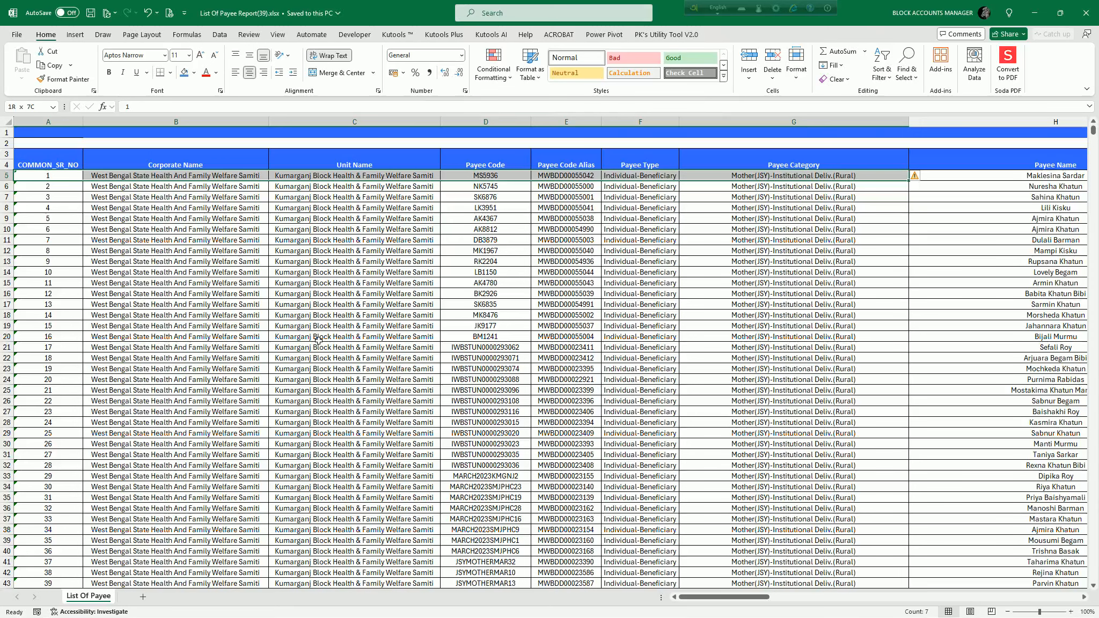
key(ctrl+shift+Down)
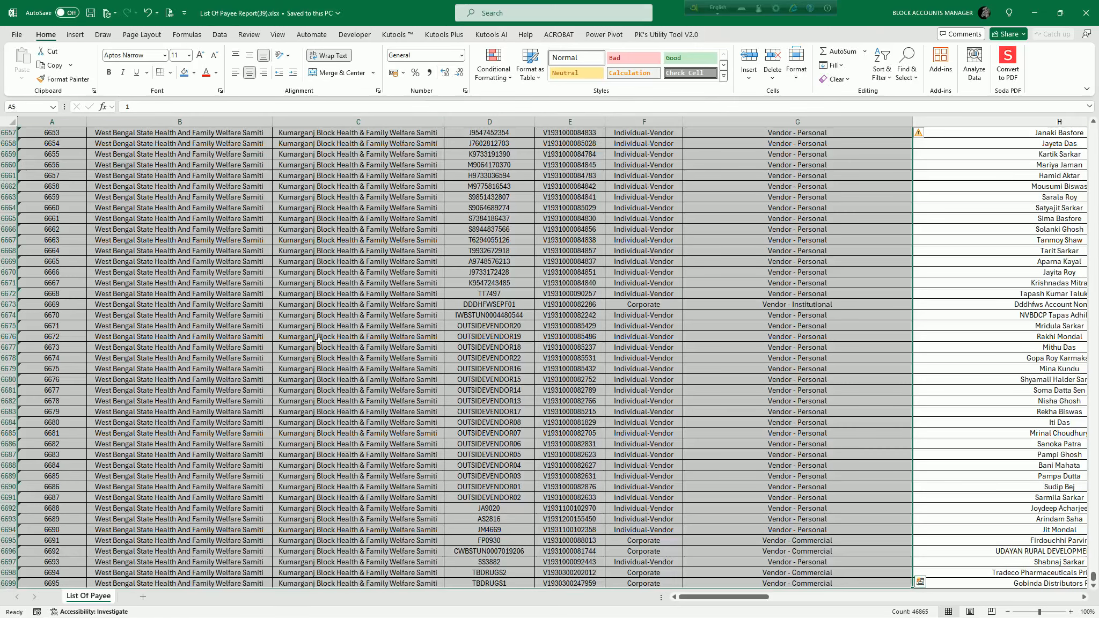
key(ctrl+c)
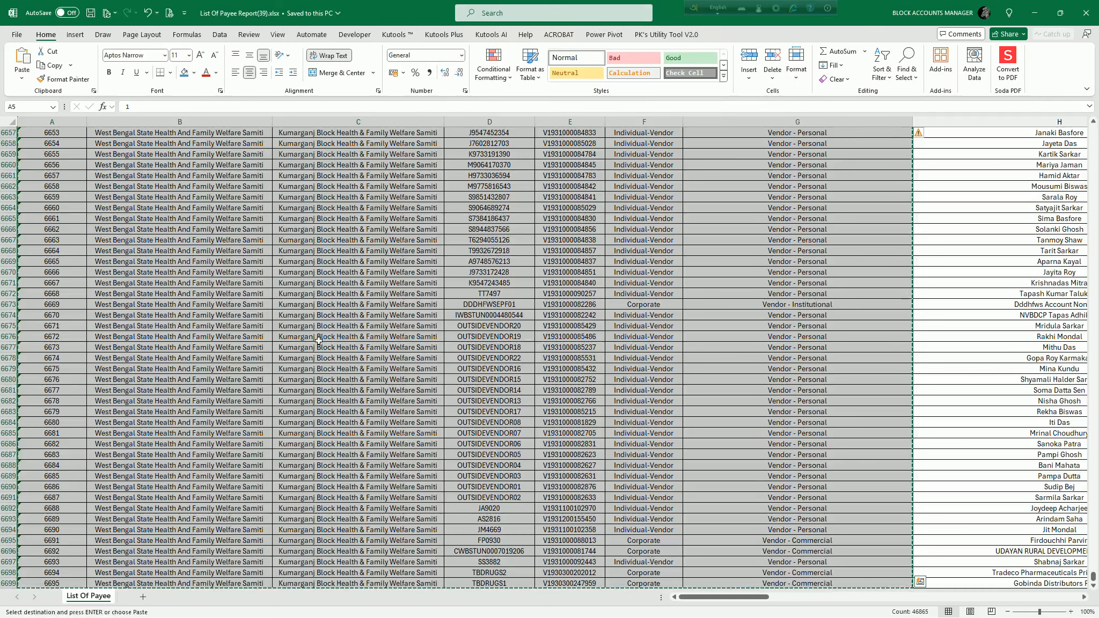
In Status of payees registered in Idigipay portal.xlsb, paste the copied data as values only at cell A2 of the List_Of_Active_Payees sheet.
key(alt+Tab)
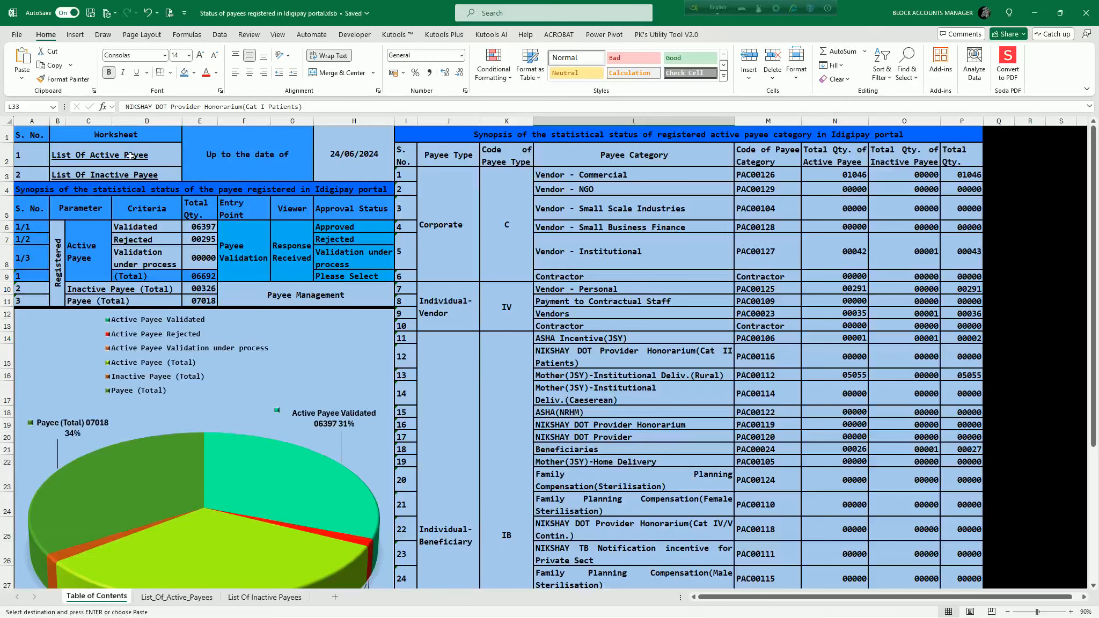
key(ctrl+Page_Down)
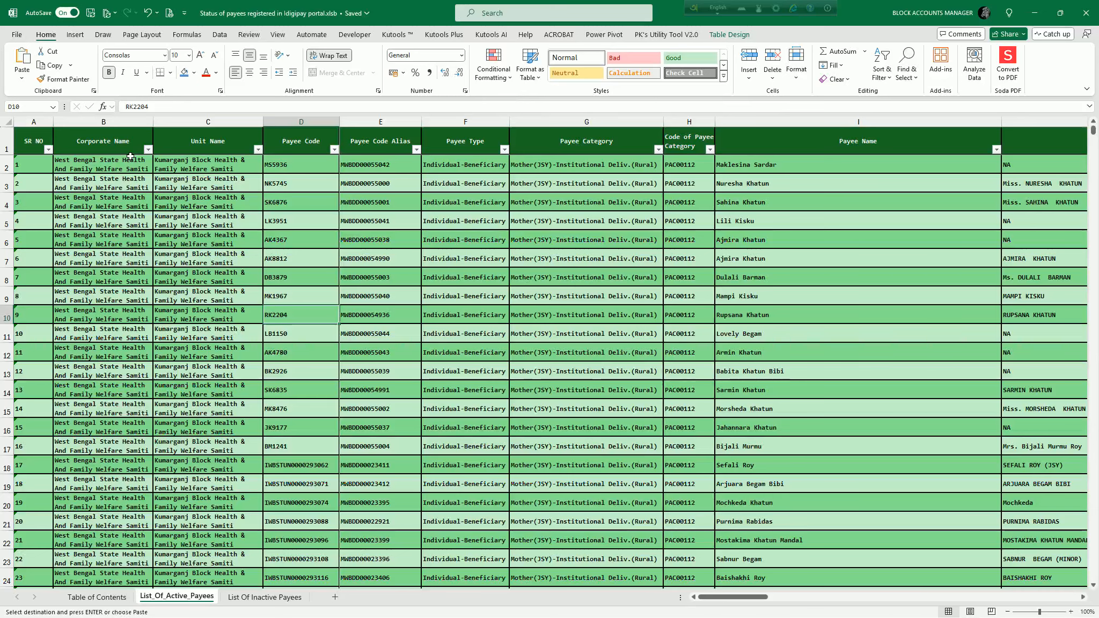
key(ctrl+Page_Up)
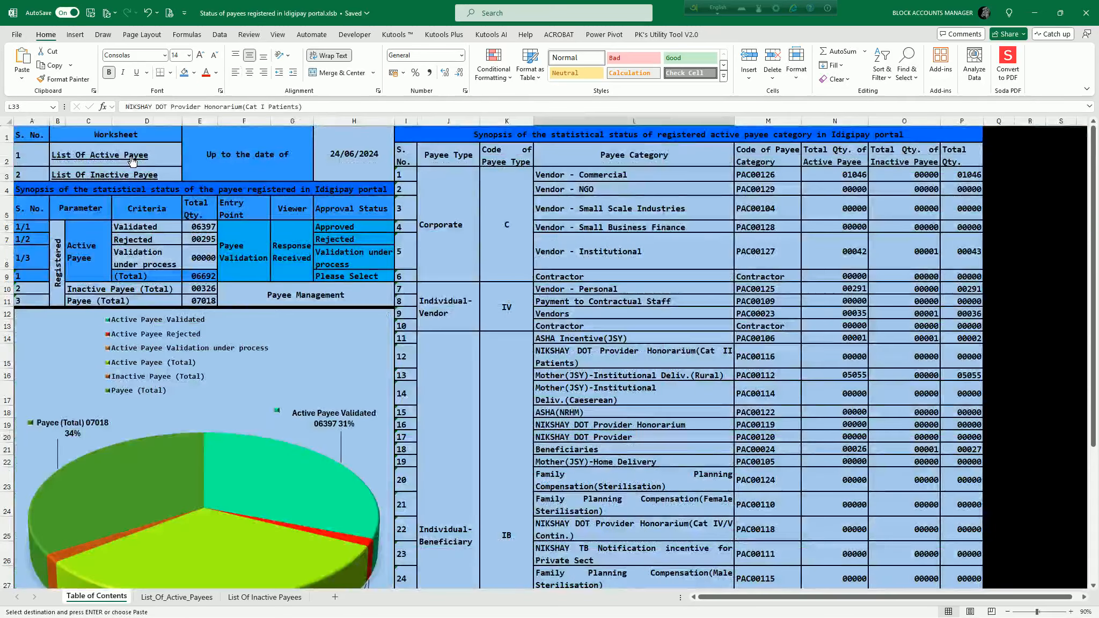
click(131, 159)
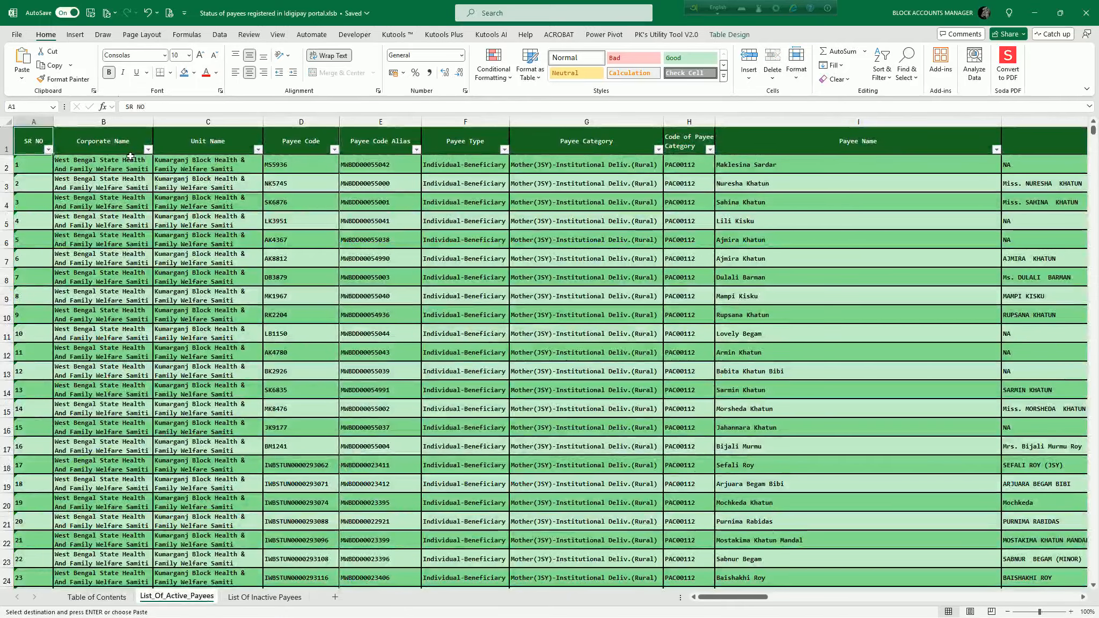
key(Down)
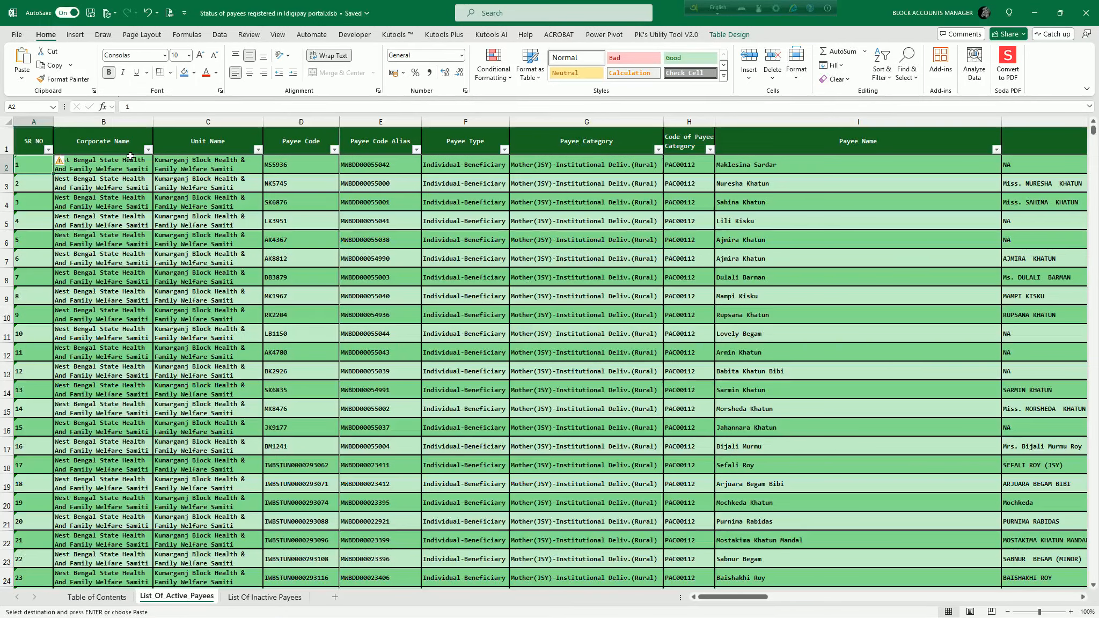
key(alt+Tab)
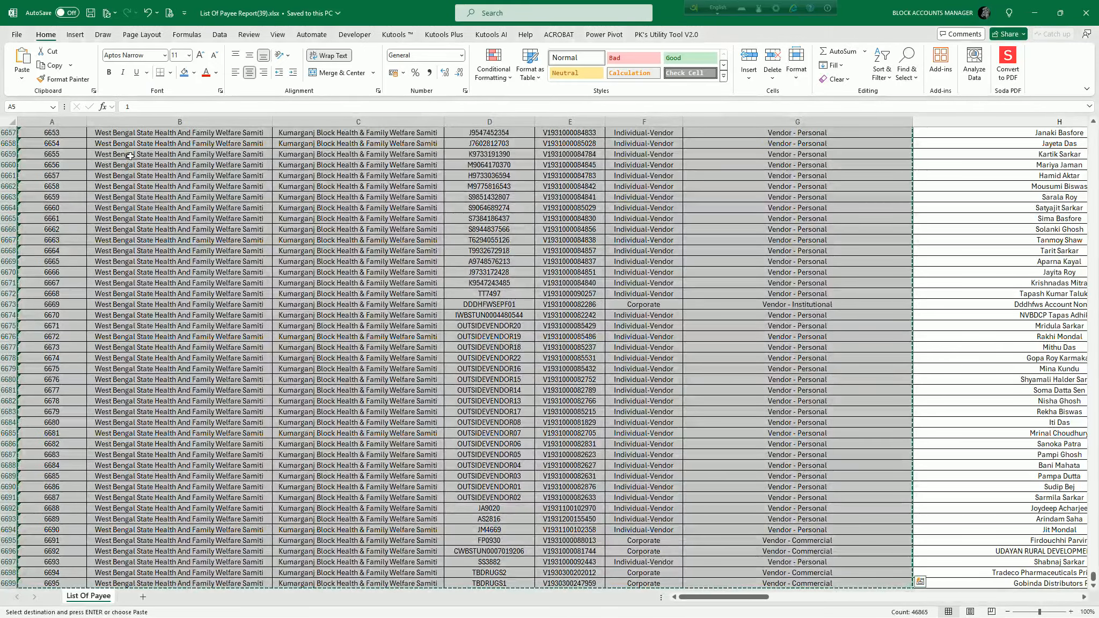
key(alt+Tab)
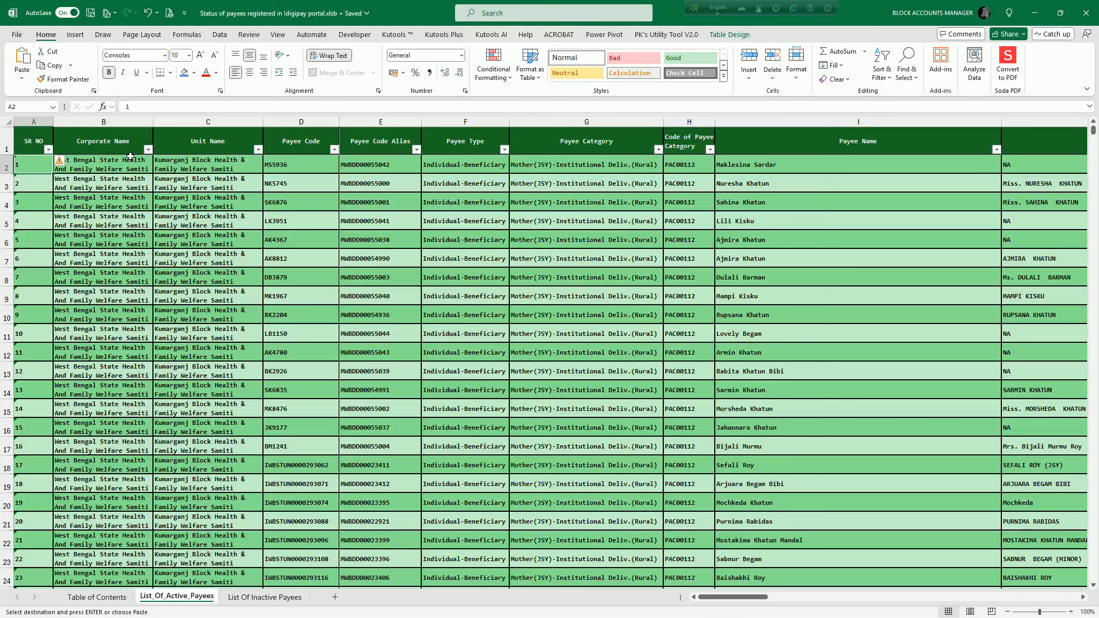
key(ctrl+alt+v)
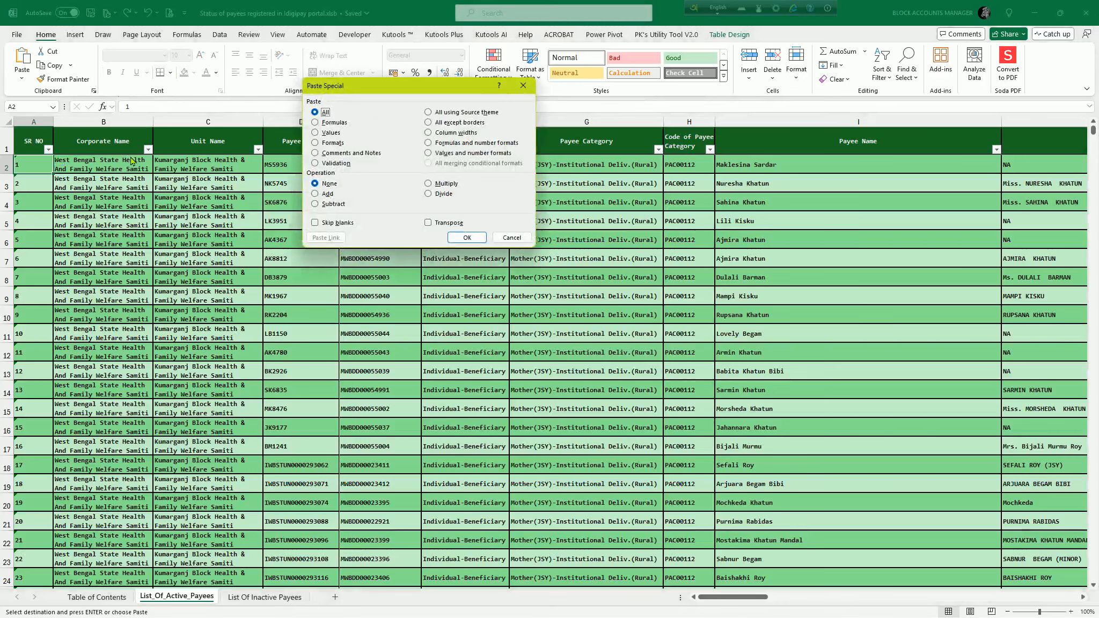
key(v)
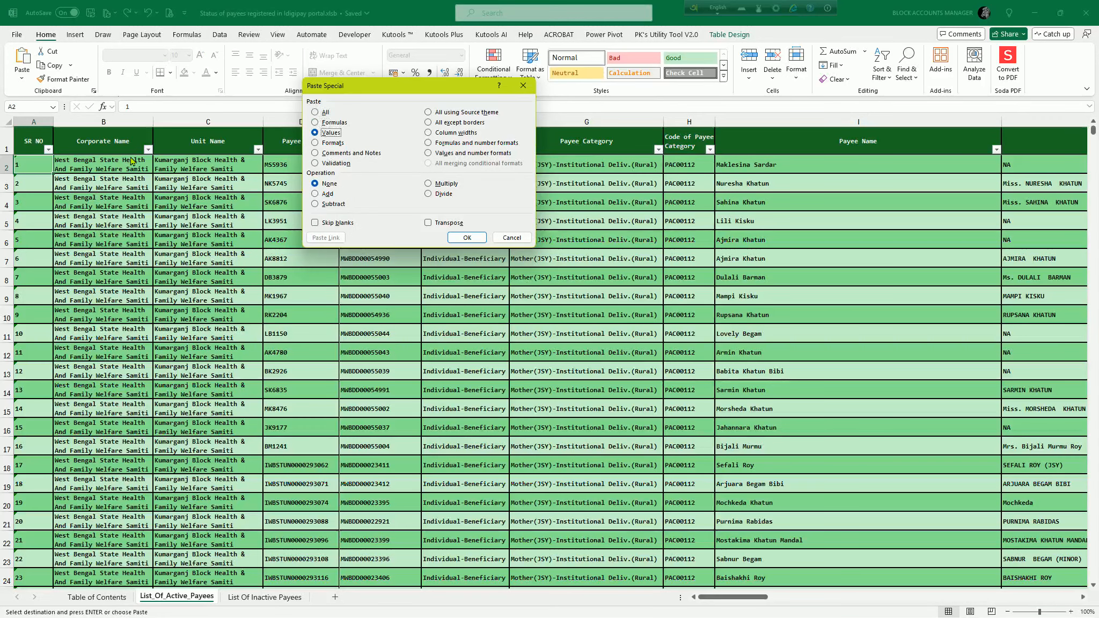
key(Return)
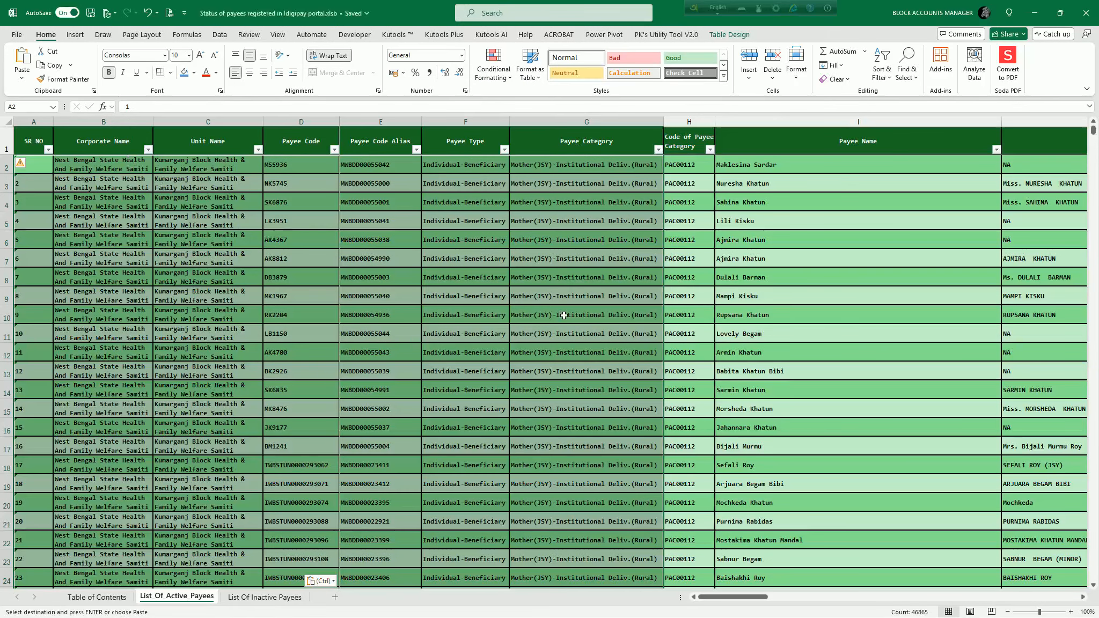
Select I2 as the destination, and copy the report's Payee Name through Error Details data from row 5 down to the last row.
click(752, 166)
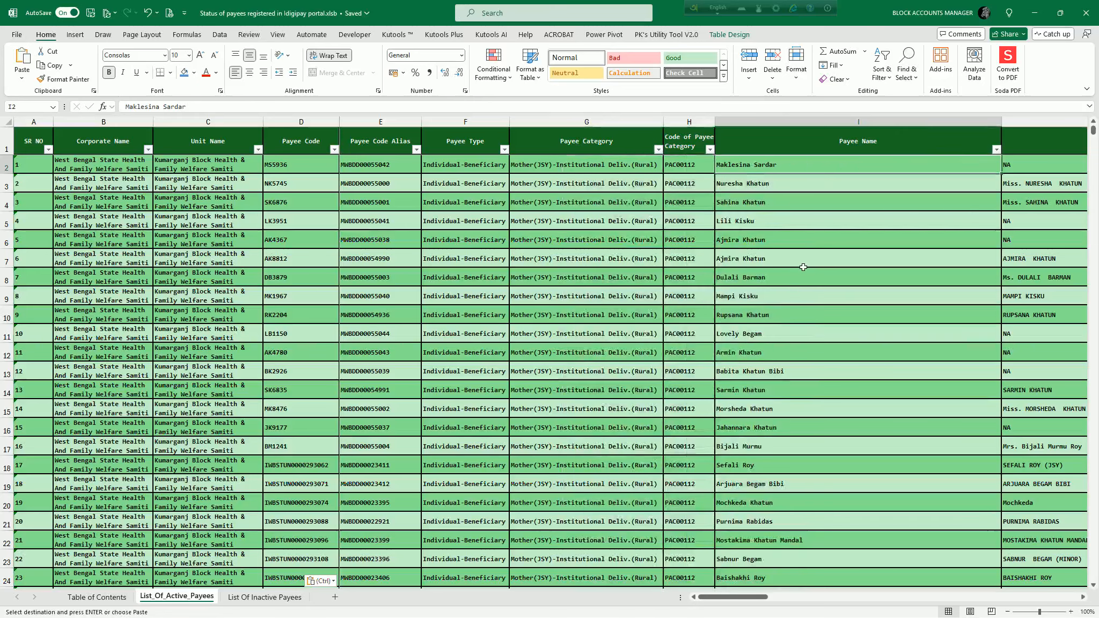
key(alt+Tab)
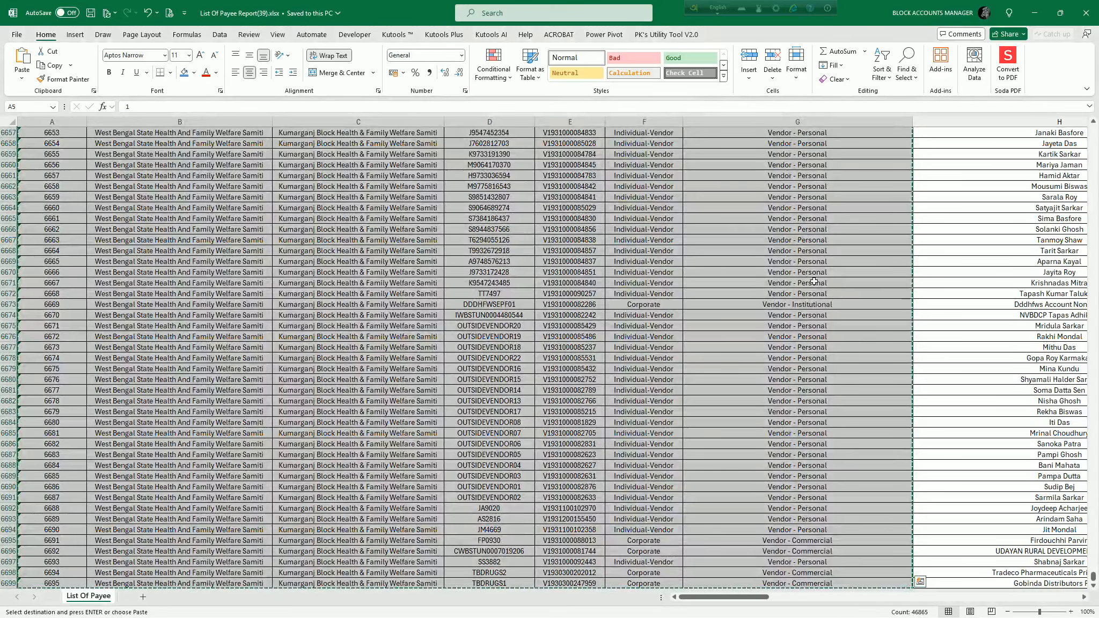
drag(1093, 575, 1095, 158)
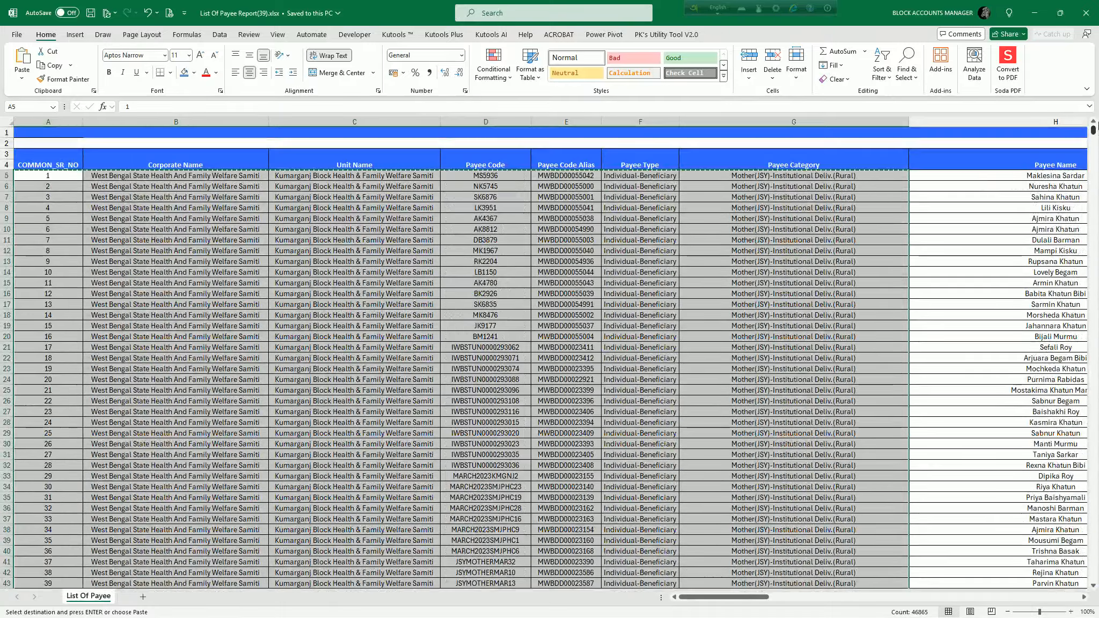
click(991, 176)
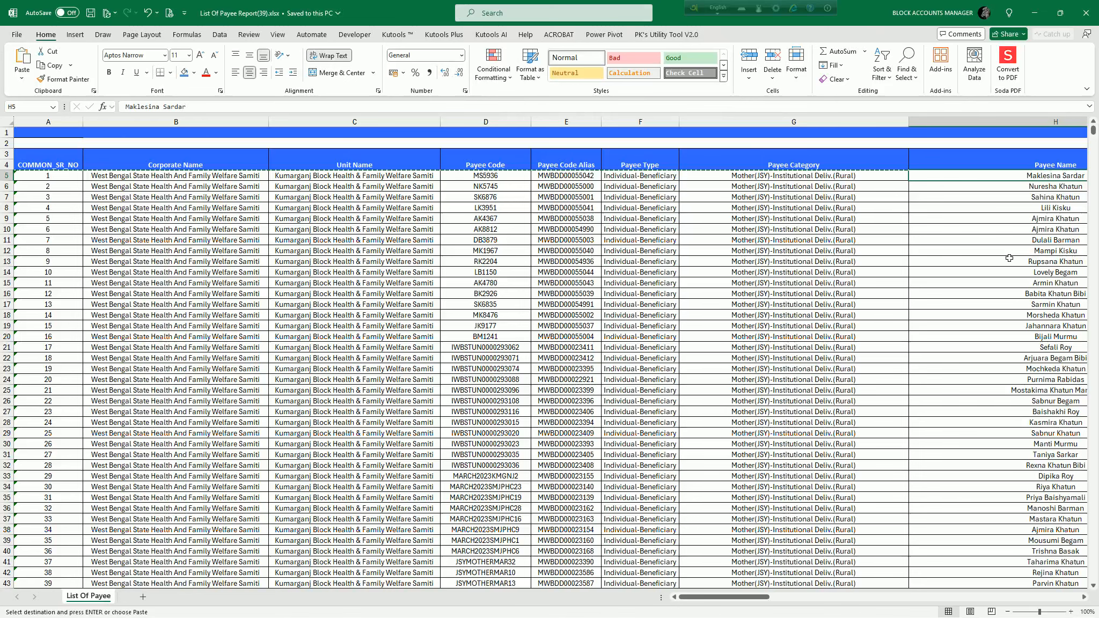
key(ctrl+shift+Right)
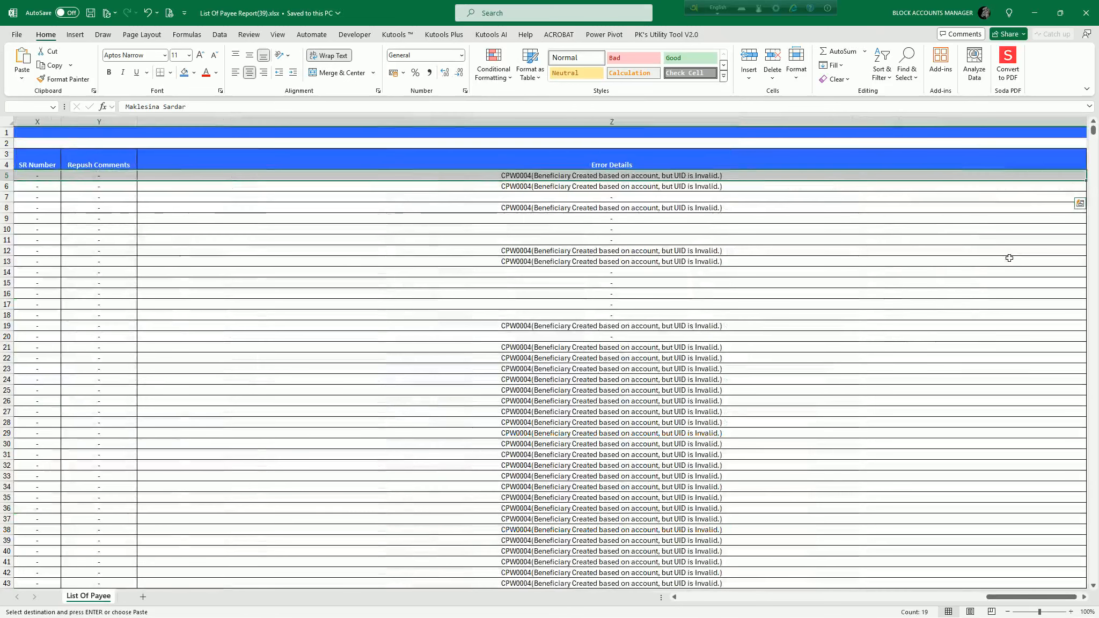
key(ctrl+shift+Down)
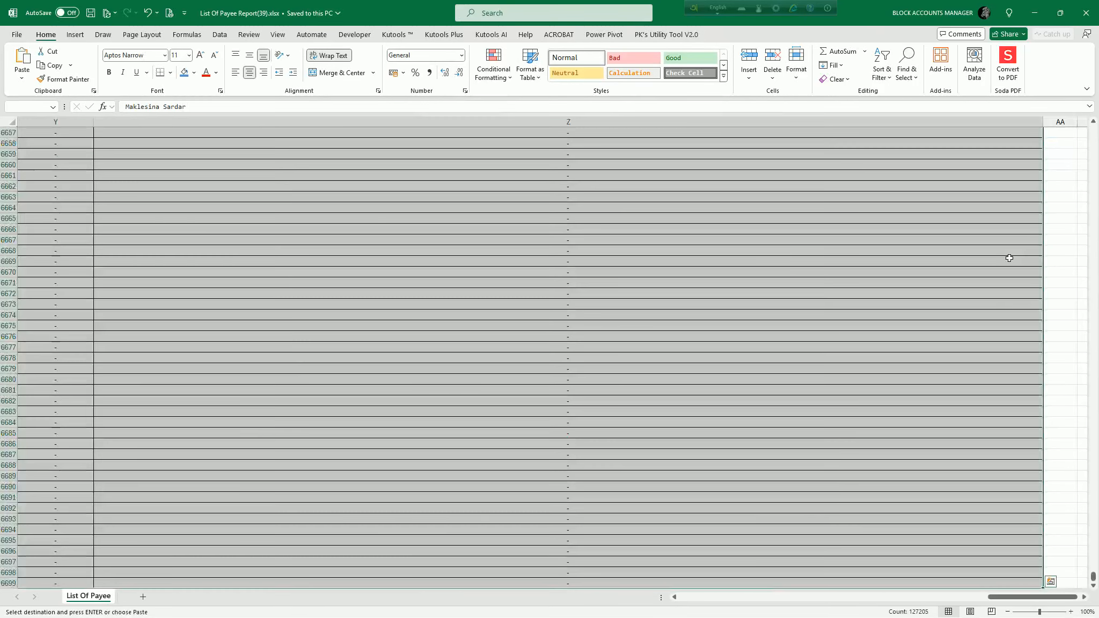
Paste the copied Payee Name through Error Details data as values only at I2 of List_Of_Active_Payees.
key(alt+Tab)
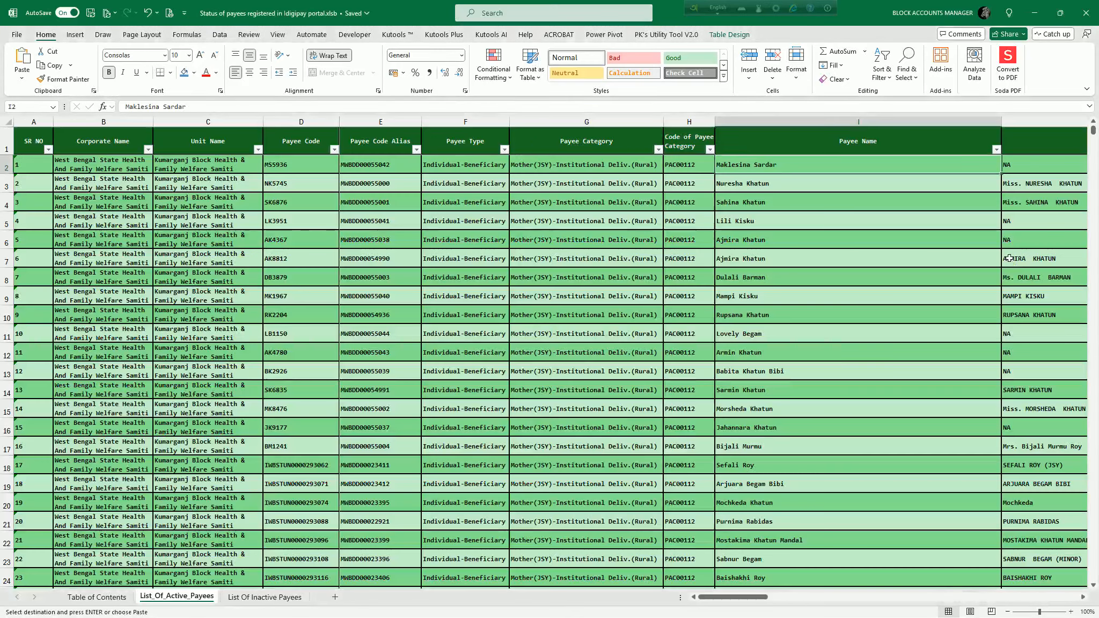
key(ctrl+alt+v)
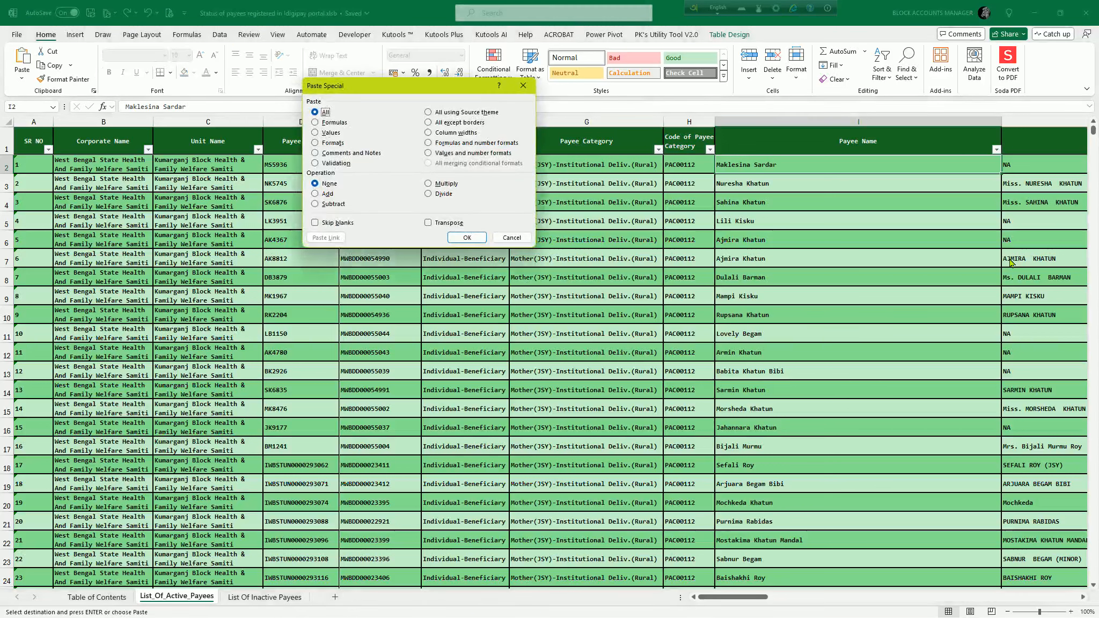
key(Down)
key(Down)
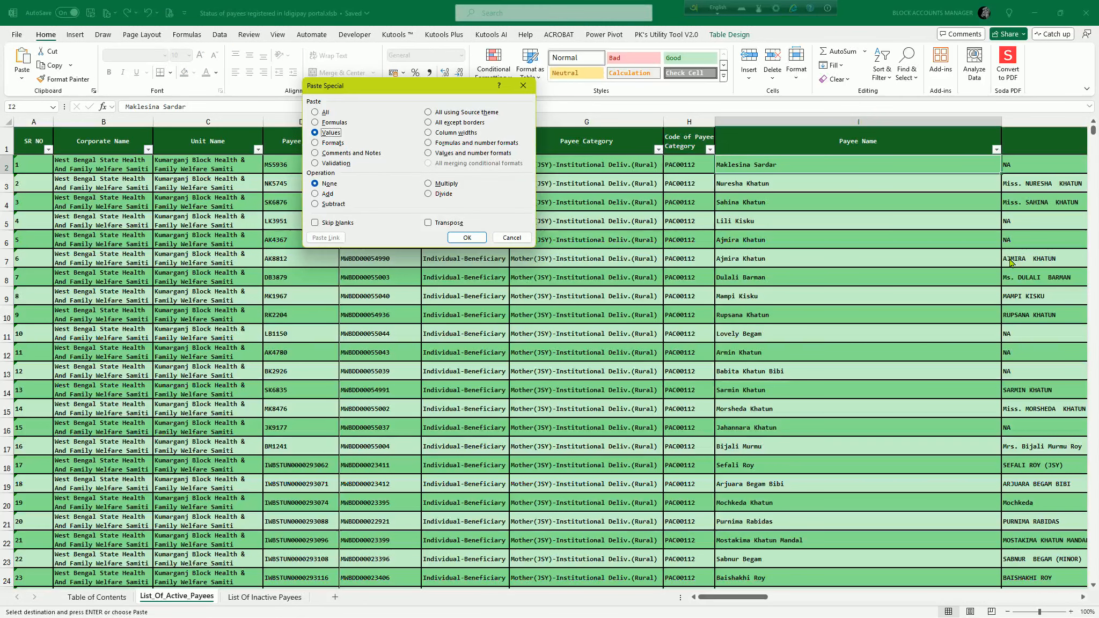
key(Return)
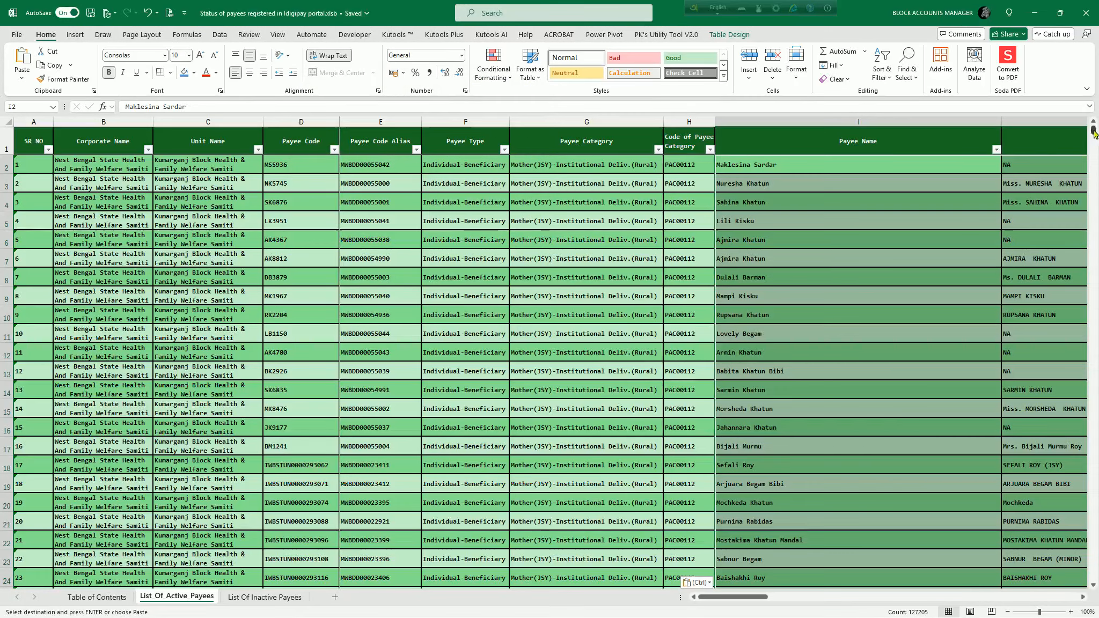
Examine the last rows of List_Of_Active_Payees and compare them with the end of the downloaded payee report.
drag(1093, 133, 1095, 576)
scroll(392, 479, down, 1)
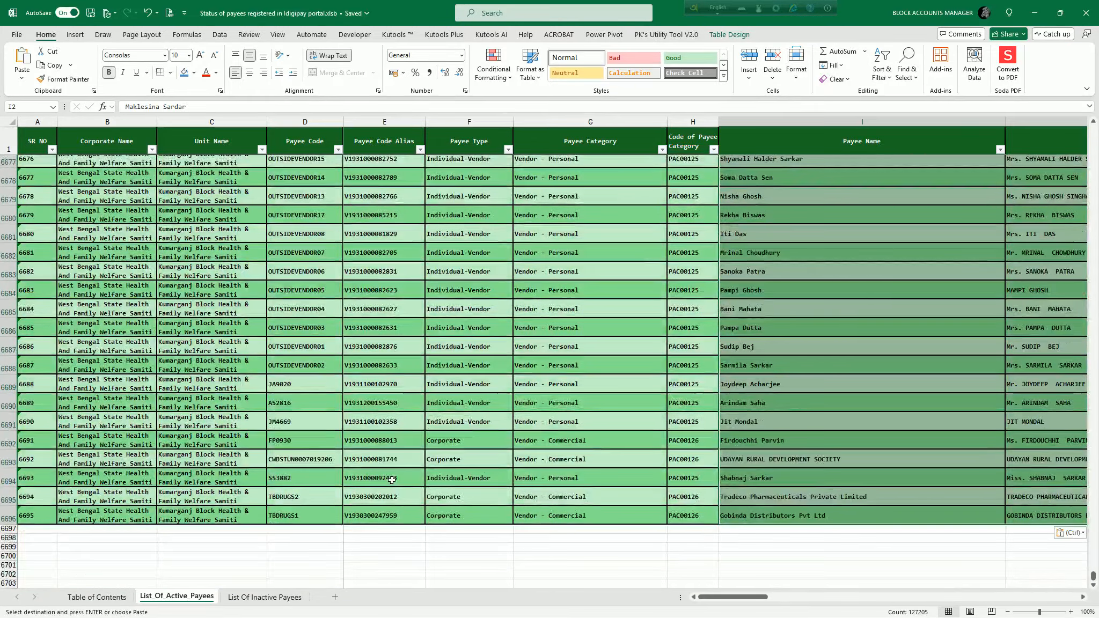
scroll(391, 479, down, 1)
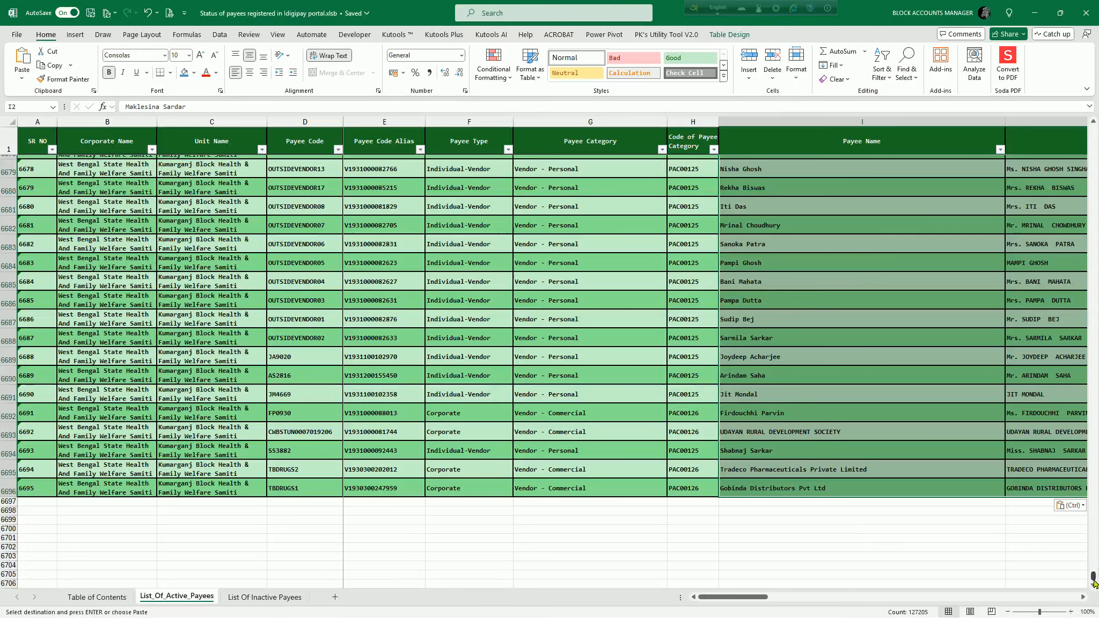
drag(1092, 578, 1092, 128)
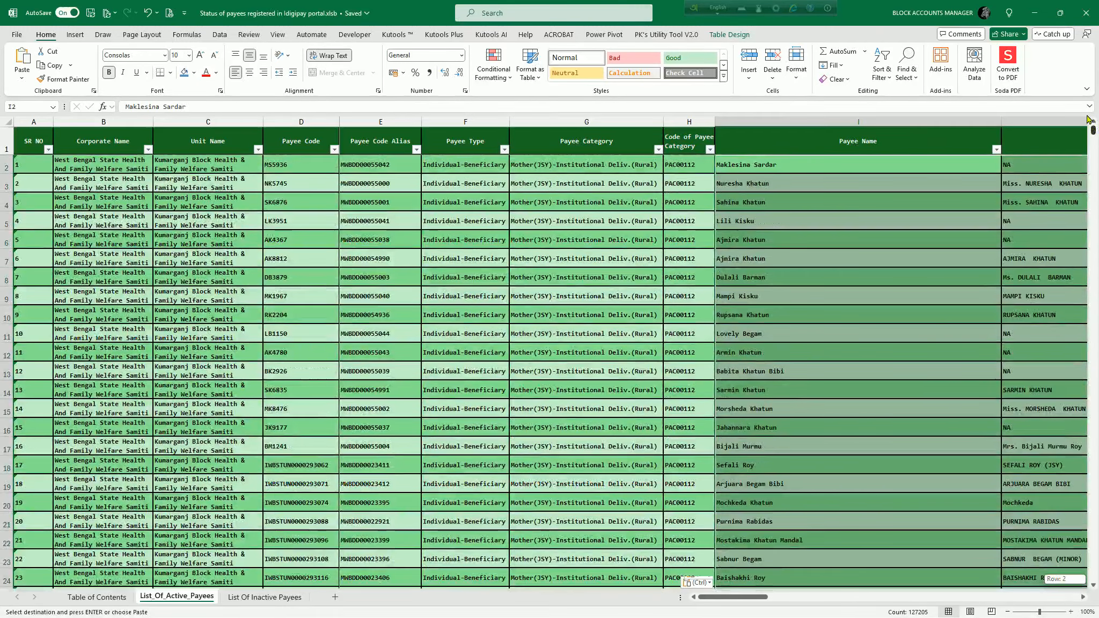
key(alt+Tab)
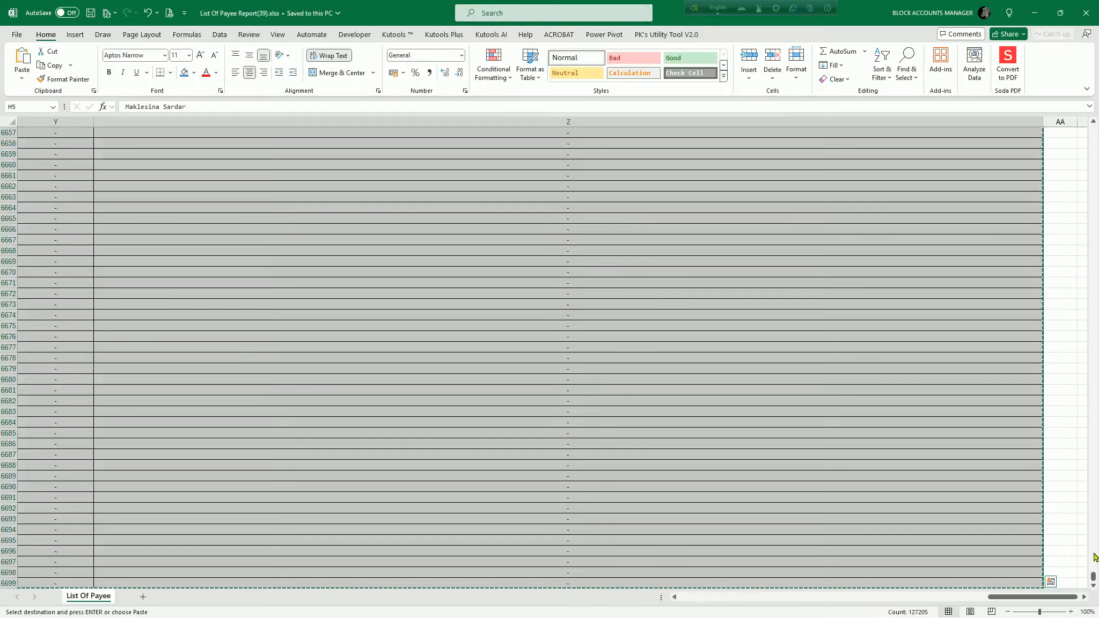
mouse_move(1092, 578)
mouse_down()
mouse_move(1095, 529)
mouse_move(1096, 590)
mouse_up()
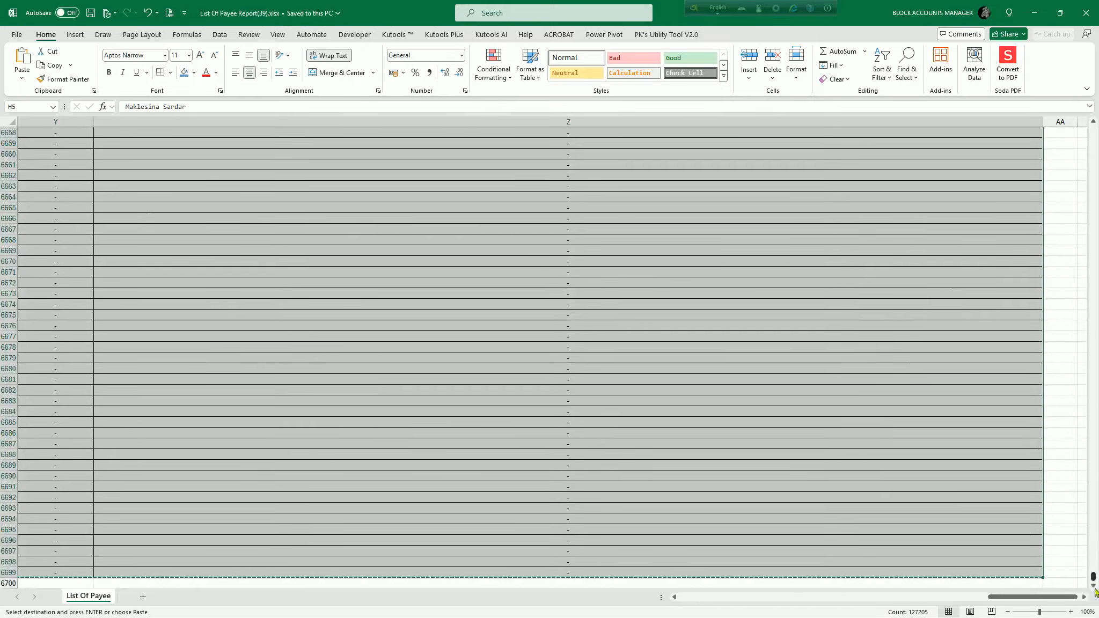
key(alt+Tab)
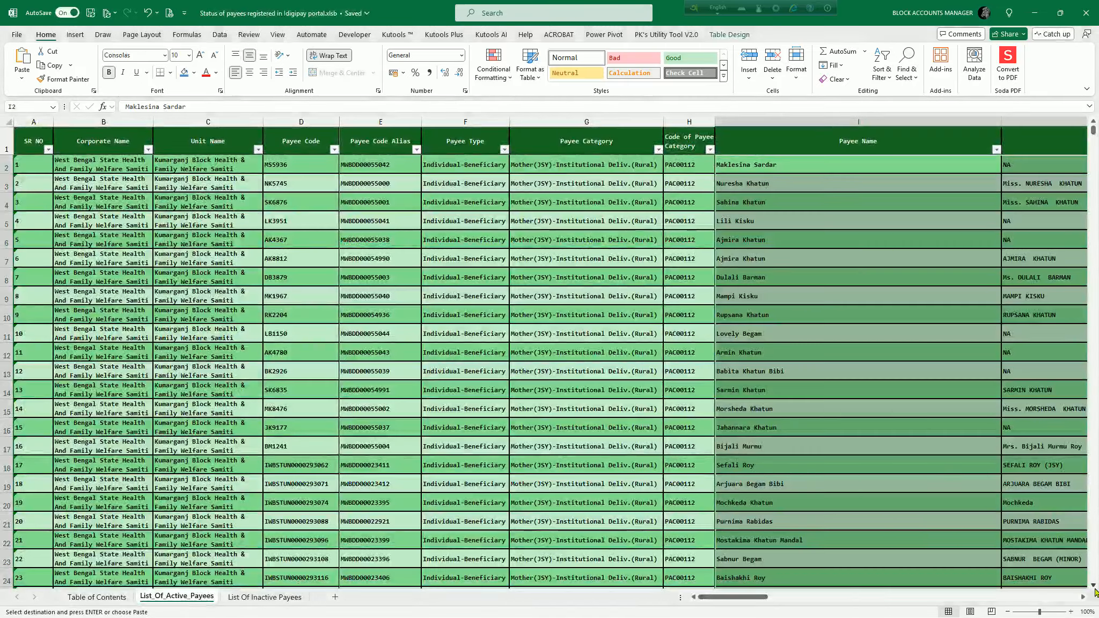
key(alt+Tab)
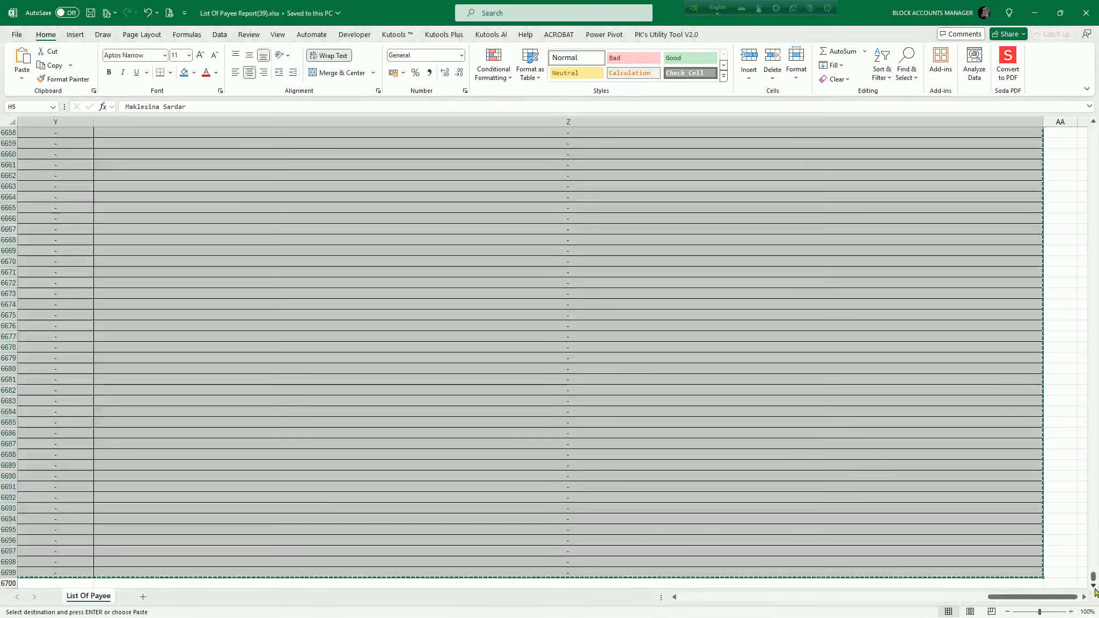
Close List Of Payee Report(39).xlsx and decline keeping the copied data on the clipboard.
drag(1096, 579, 1095, 96)
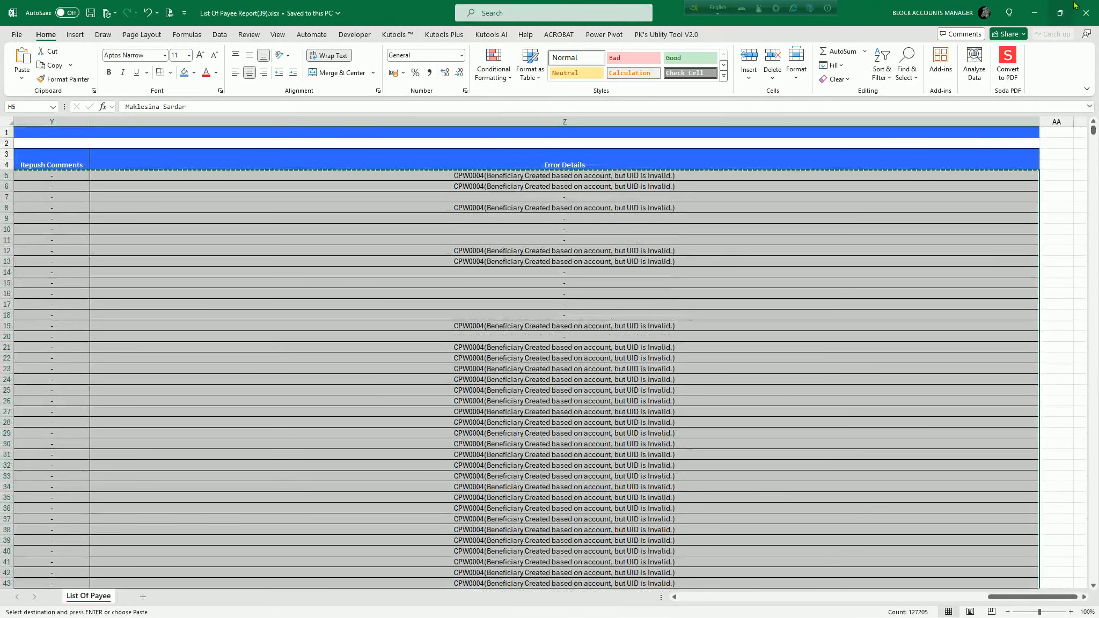
click(1084, 13)
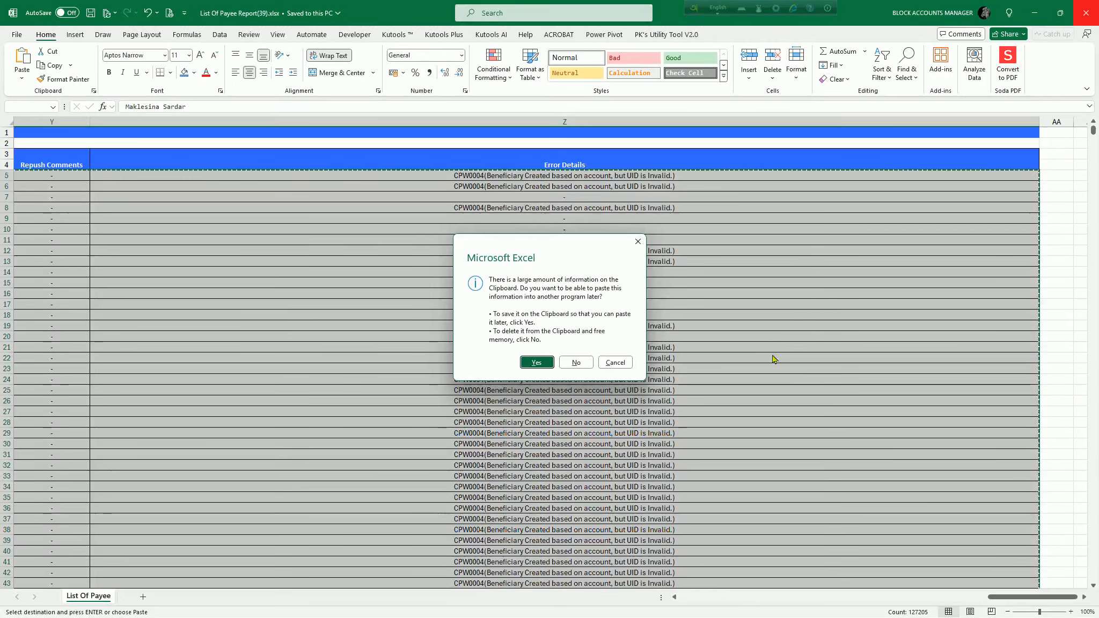
click(575, 363)
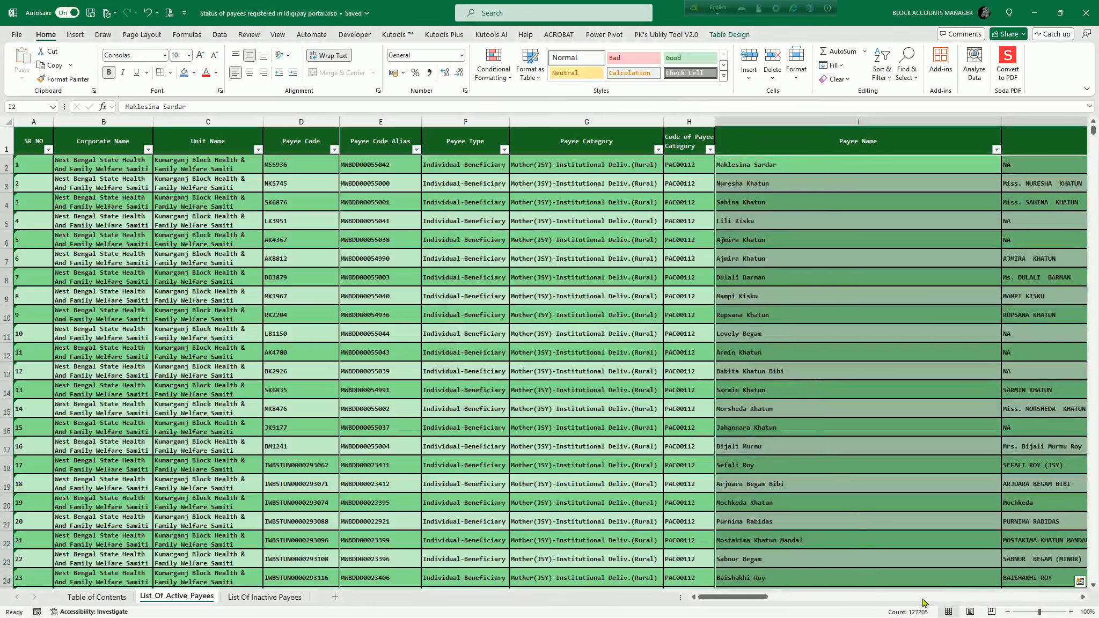
Switch to the Payee Validation page in Firefox, dismiss the session expiry notice and check the payee list's total record count.
key(alt+Tab)
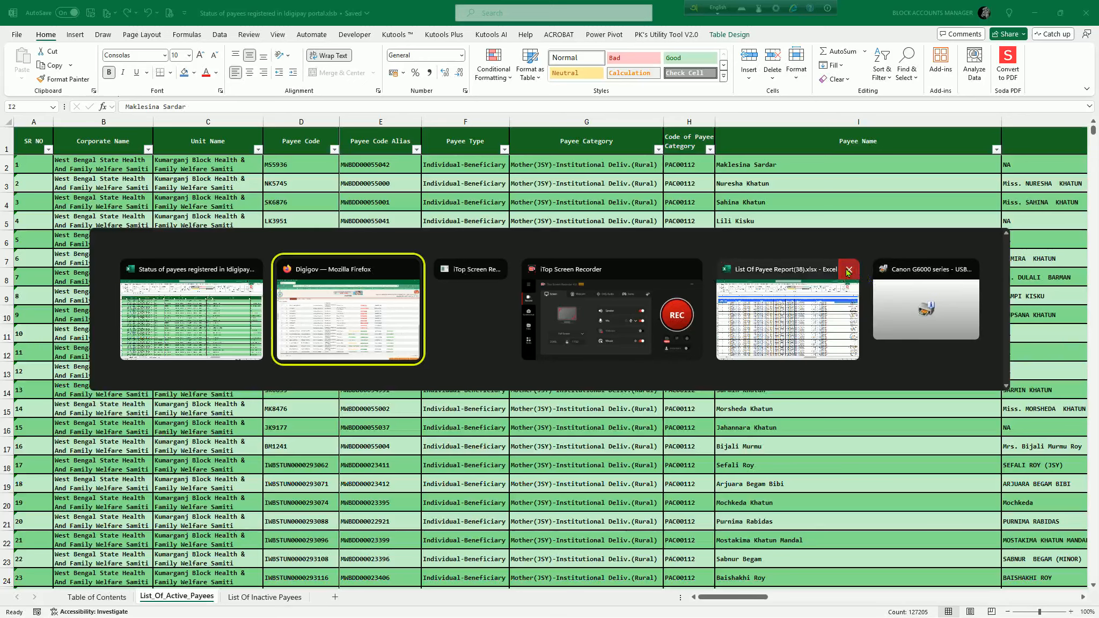
click(847, 272)
click(355, 307)
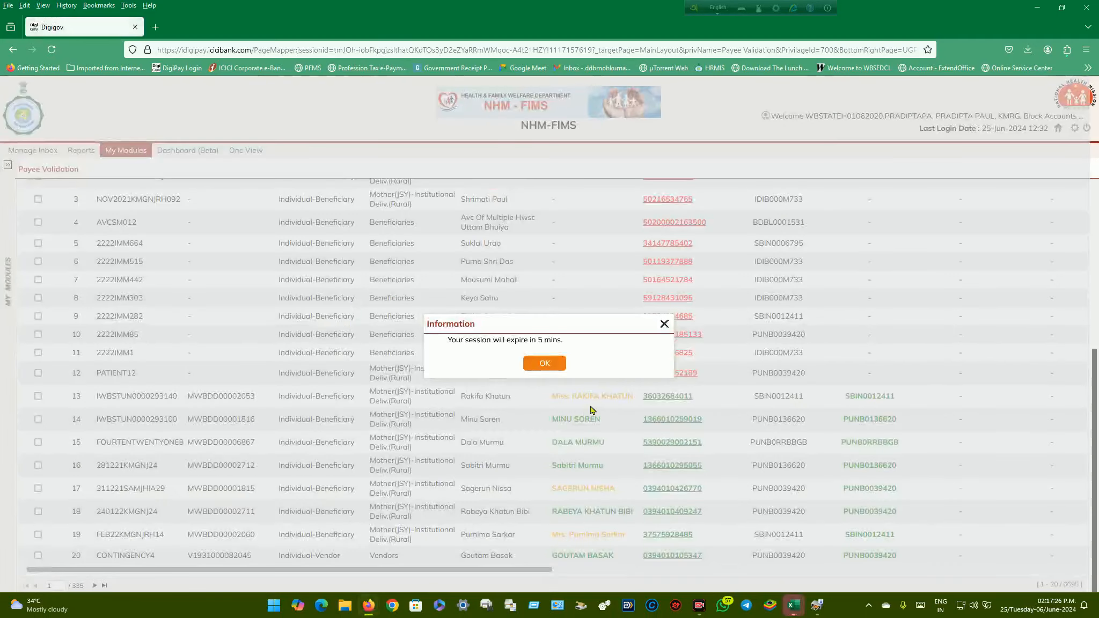
click(553, 364)
drag(1085, 404, 1095, 204)
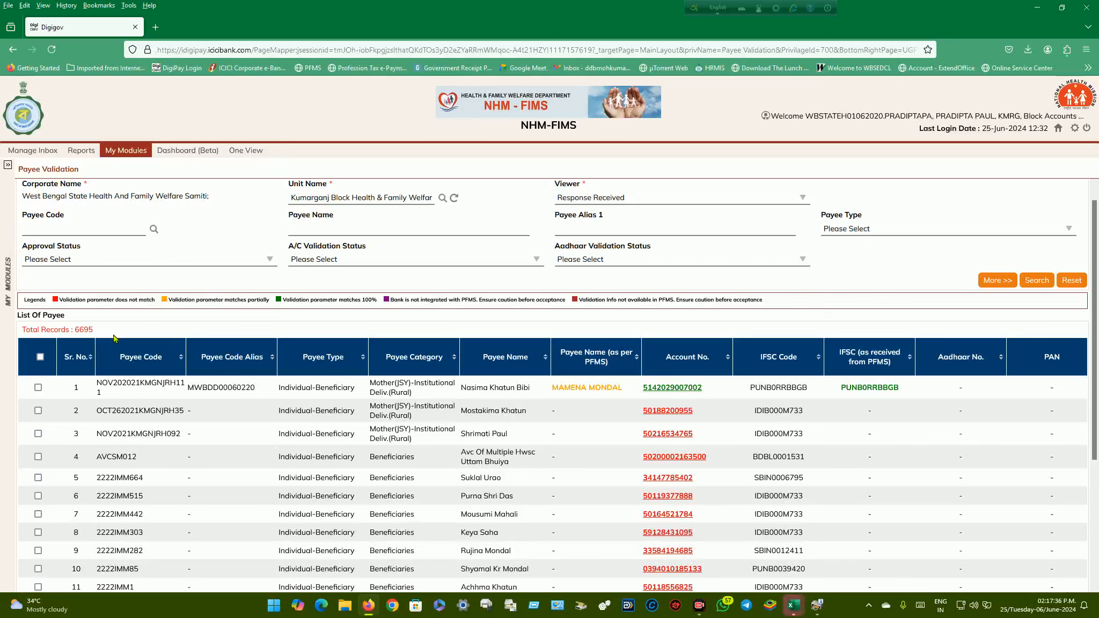
Close List Of Payee Report(38).xlsx without saving its changes.
key(alt+Tab)
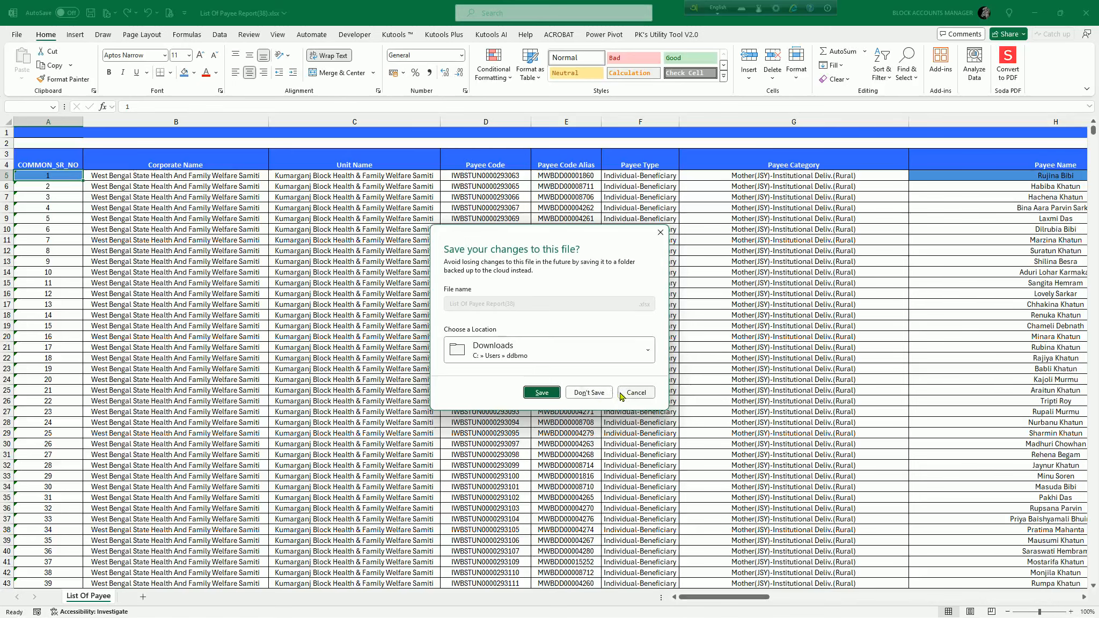
click(635, 392)
key(alt+Tab)
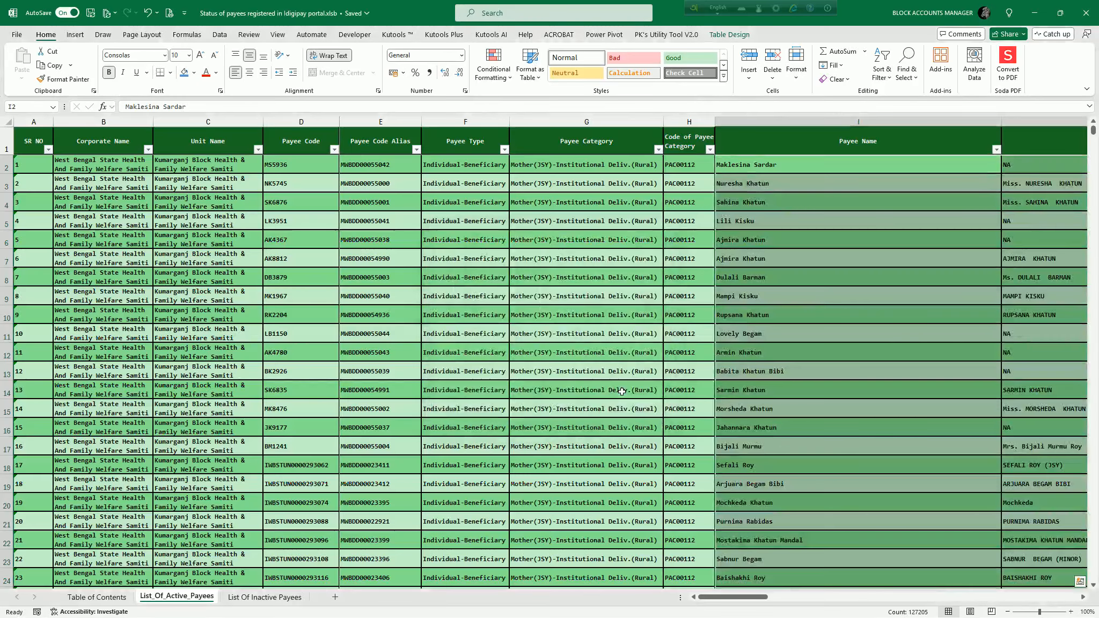
key(alt+Tab)
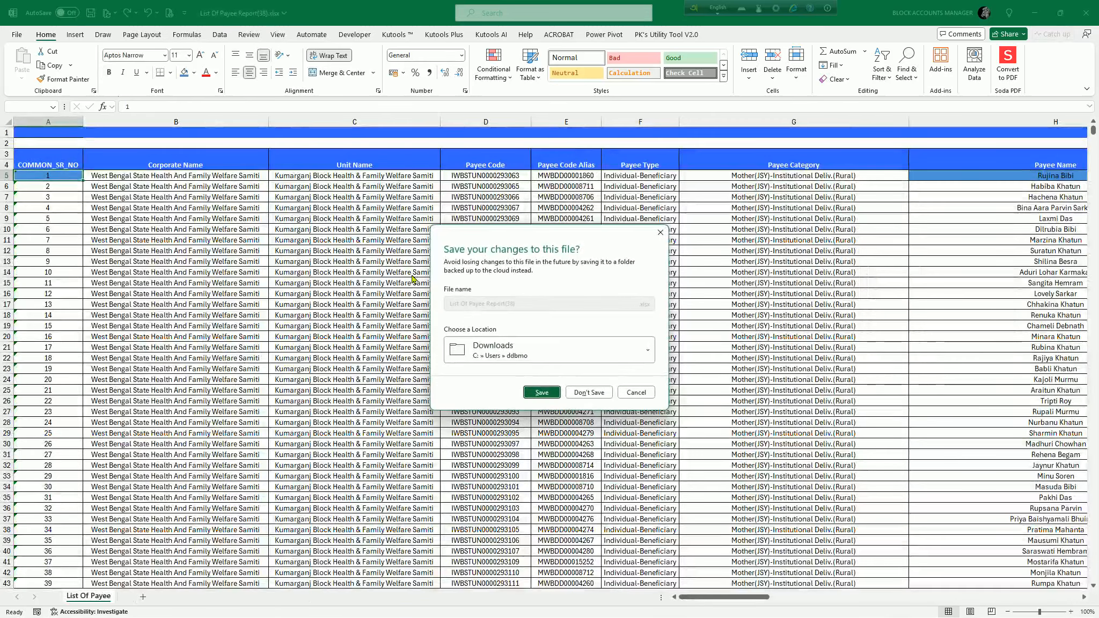
click(566, 393)
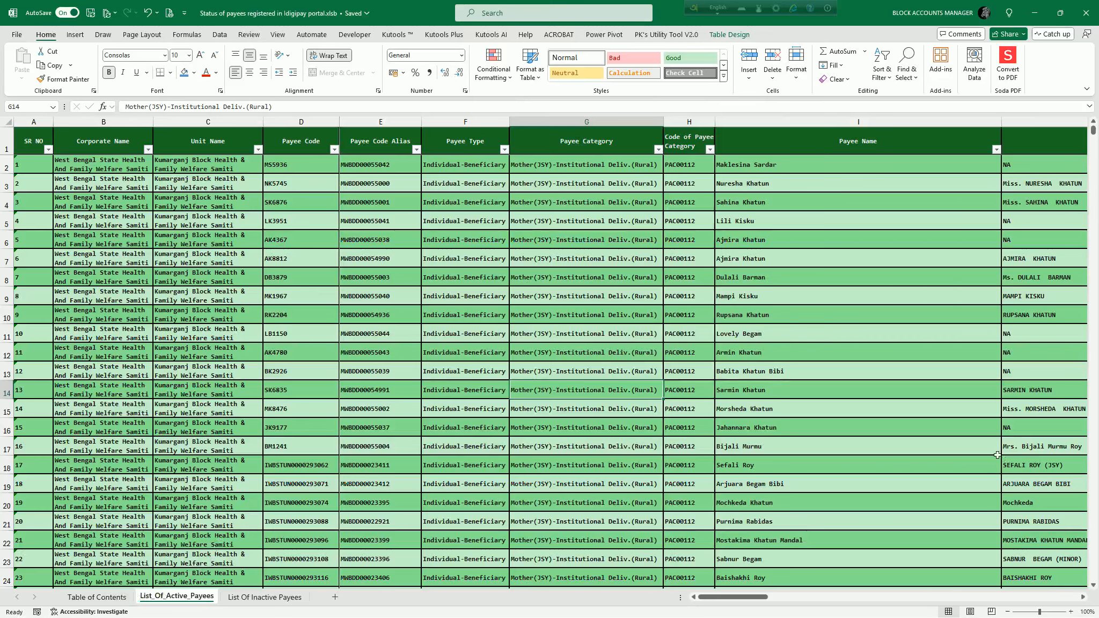
Examine the last rows of List_Of_Active_Payees, and check the active and inactive payee totals on the Table of Contents sheet.
drag(1090, 140, 1089, 587)
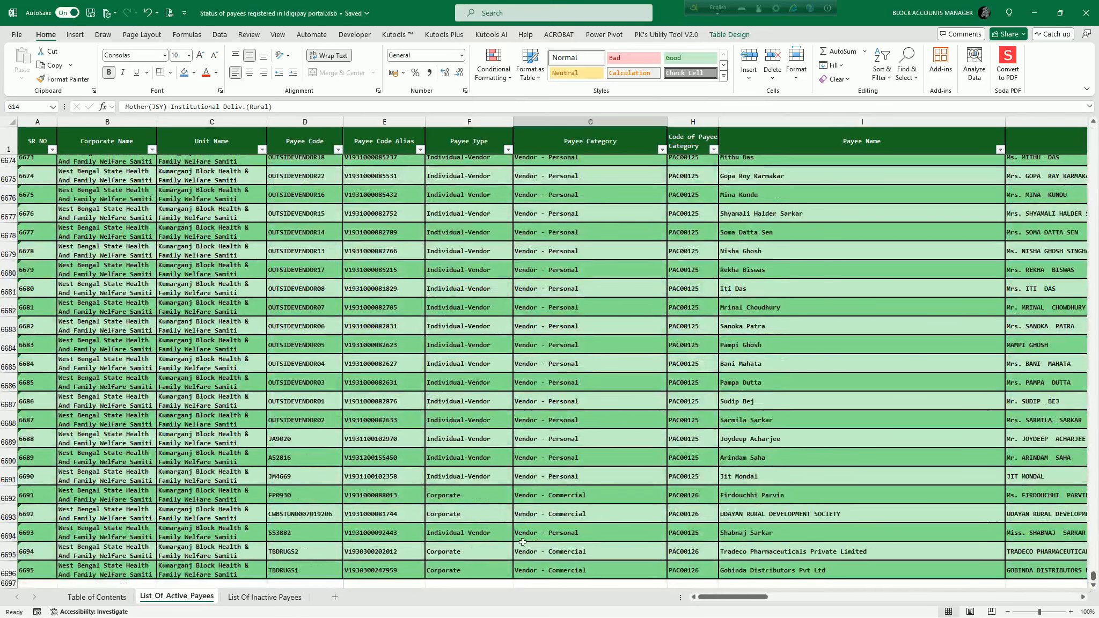
drag(1093, 577, 1092, 126)
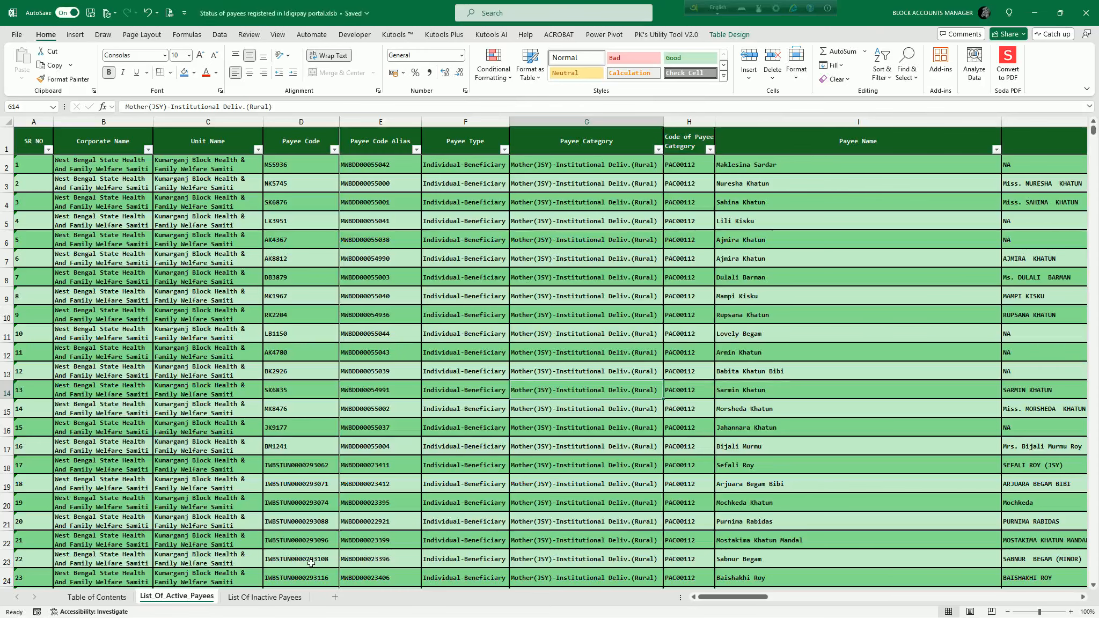
key(ctrl+Page_Up)
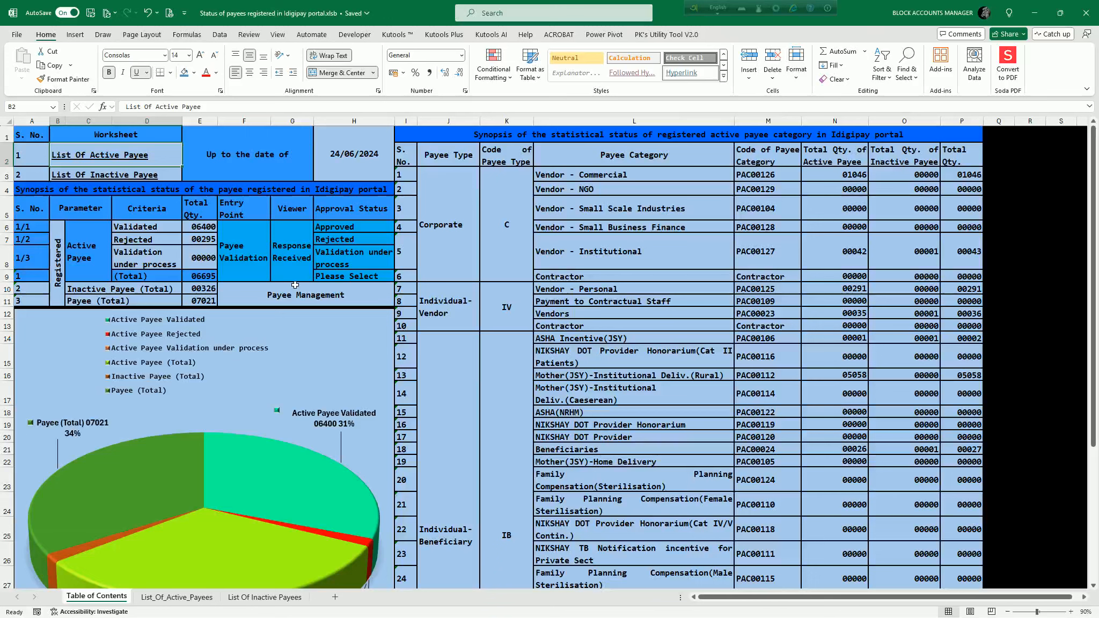
click(204, 276)
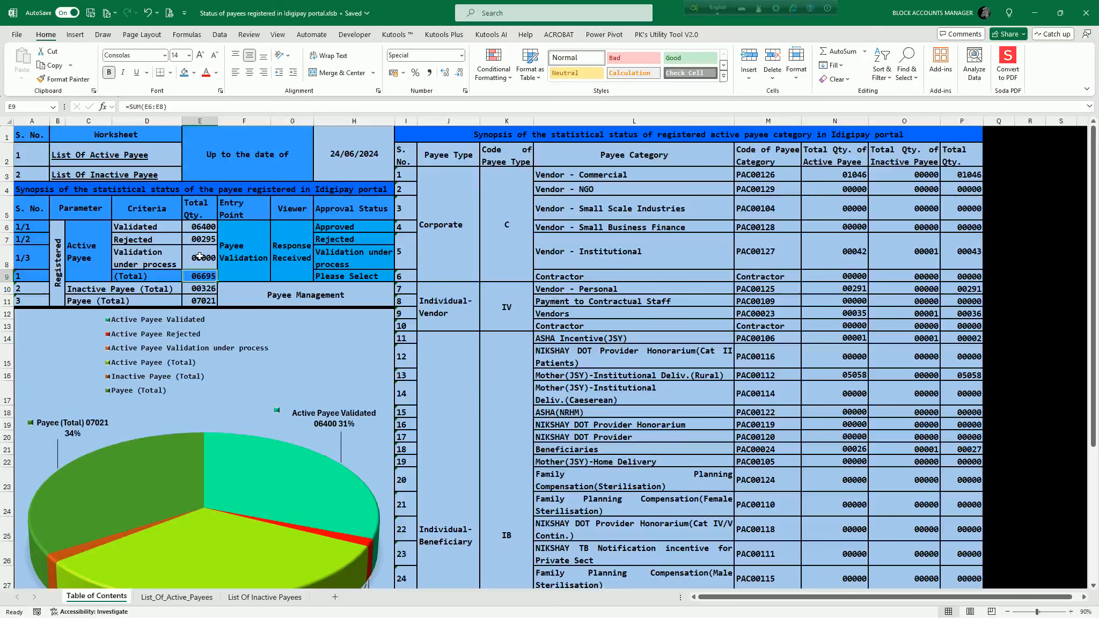
click(209, 290)
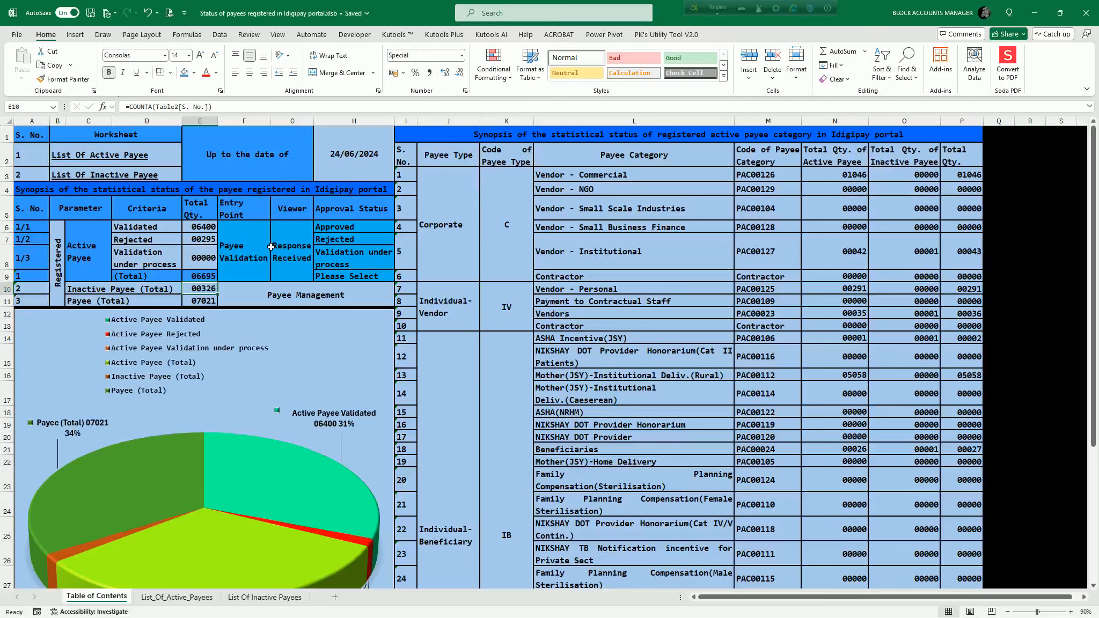
Switch to Firefox and sign in to the DigiPay portal again with the first saved login and the verification code.
key(alt+Tab)
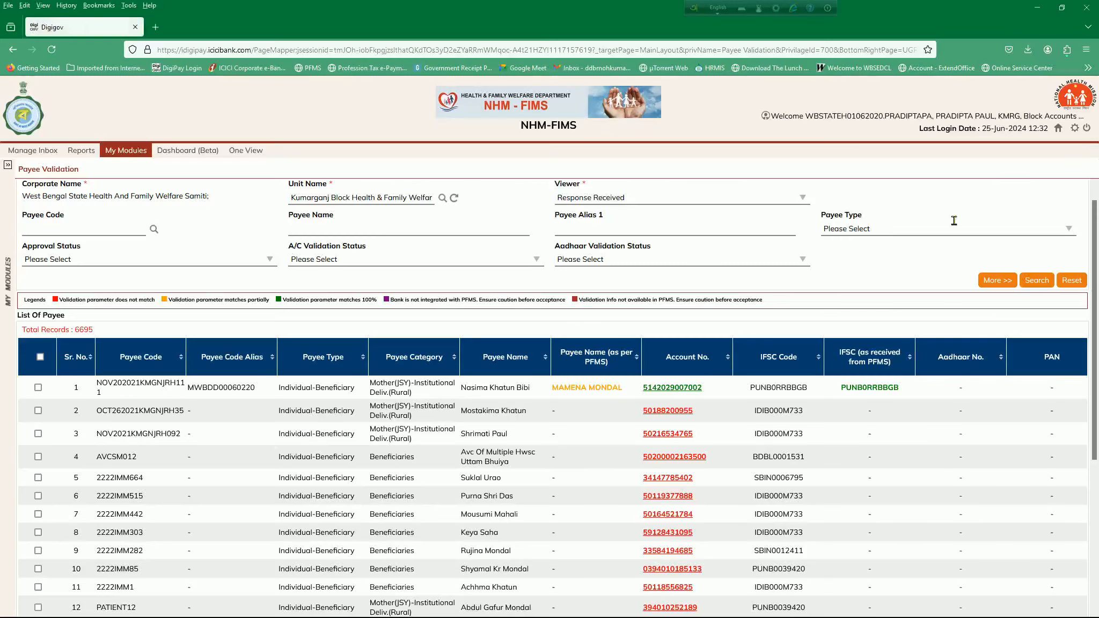
click(1057, 129)
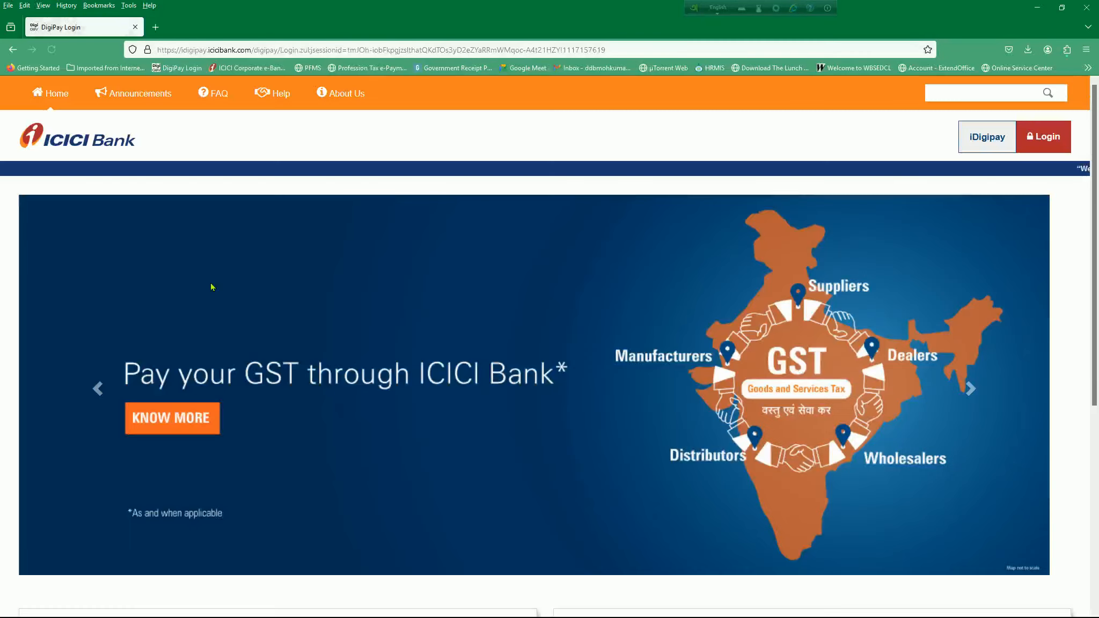
click(1036, 138)
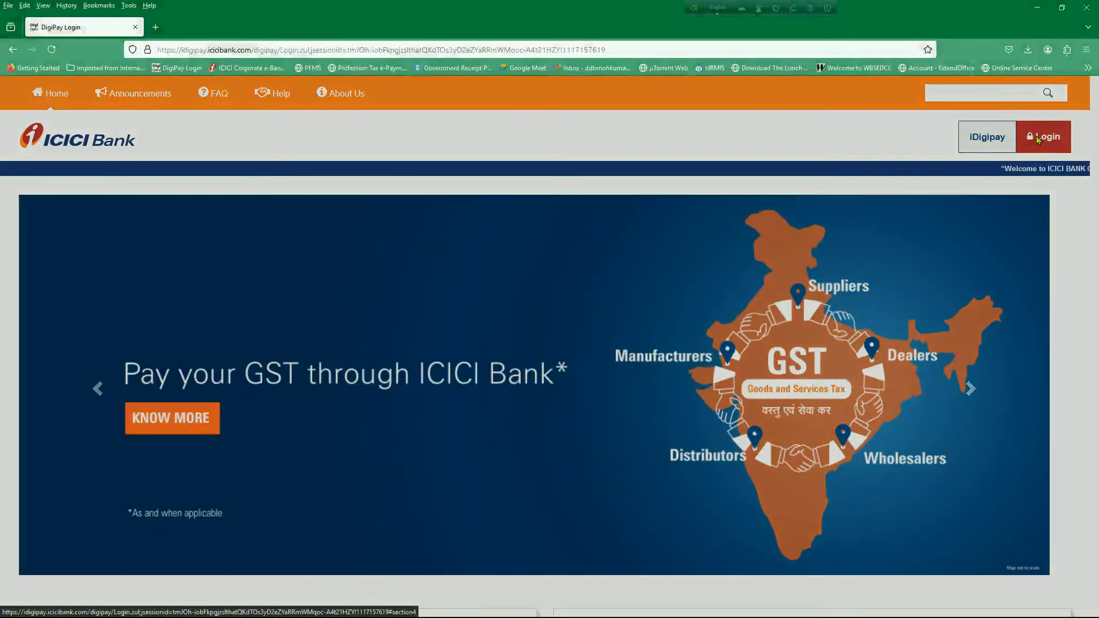
click(561, 220)
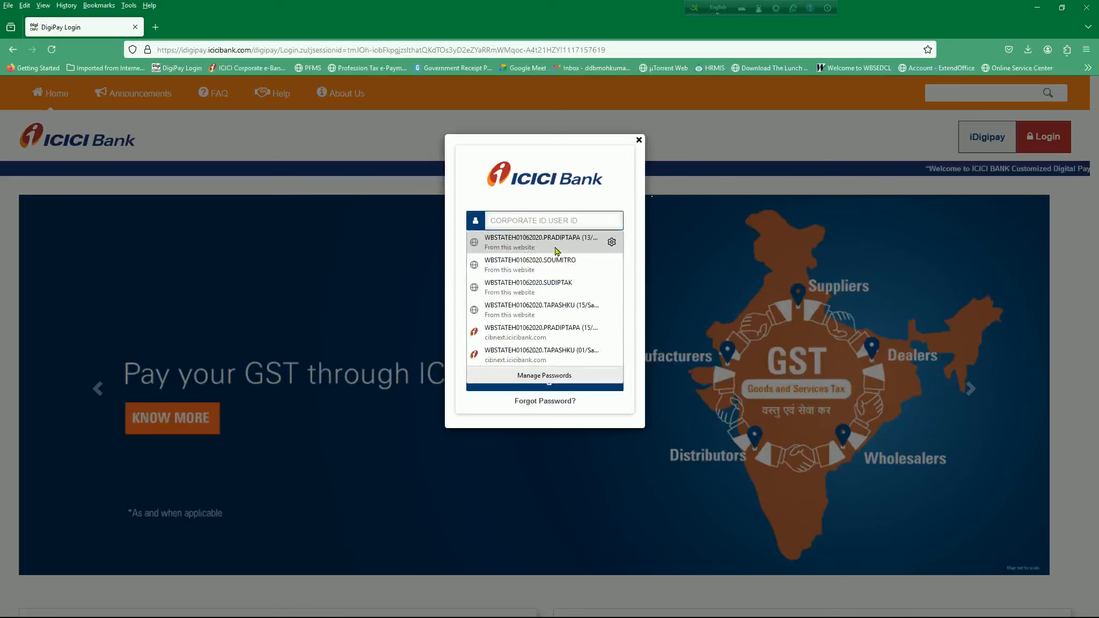
click(541, 241)
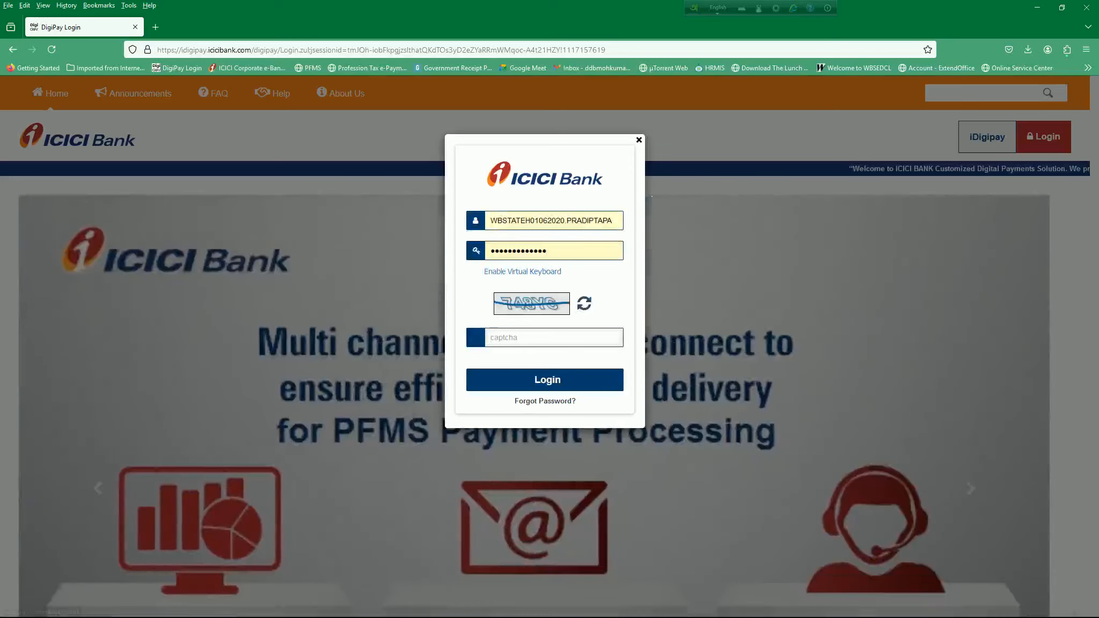
click(536, 338)
text(748YC)
key(Return)
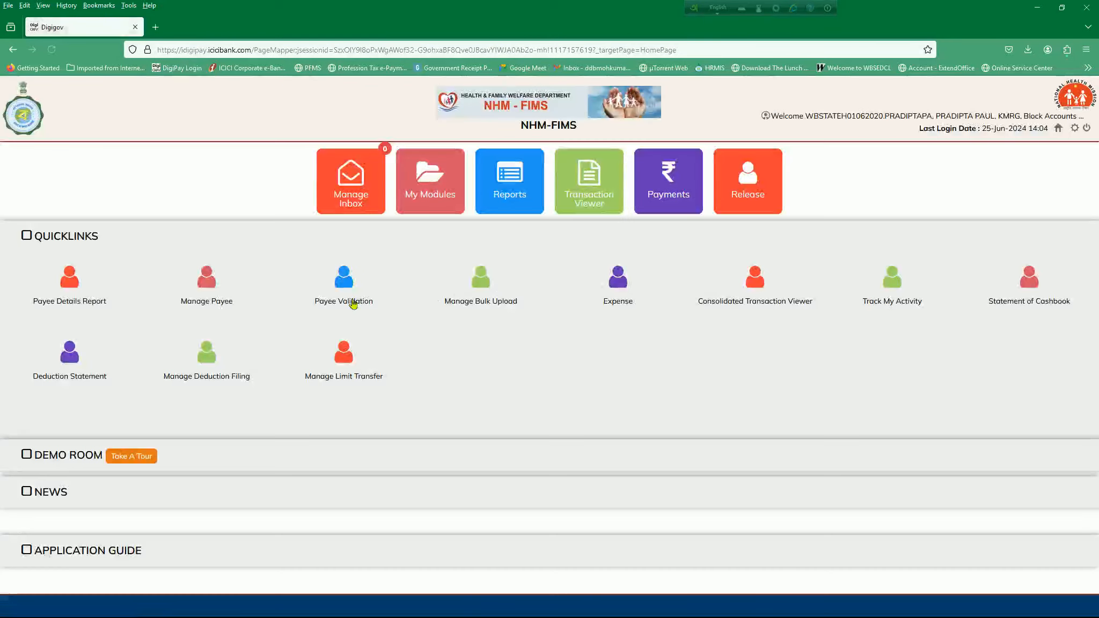
List all payees of the Kumarganj unit in Manage Payee and compare the record total with Payee (Total) on the Table of Contents sheet.
click(200, 280)
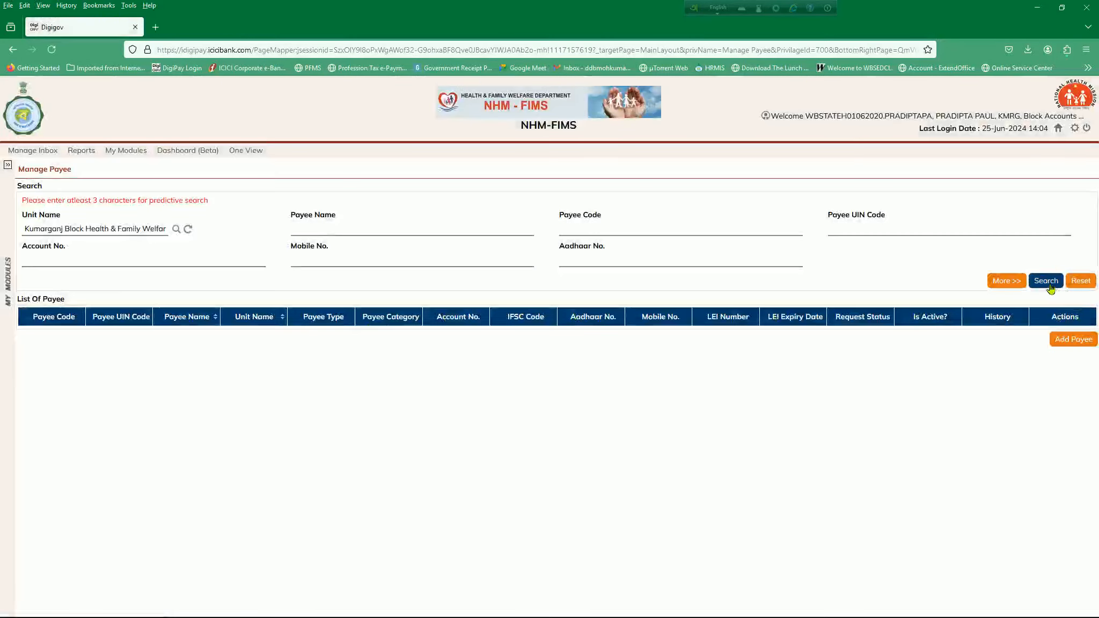
click(1047, 283)
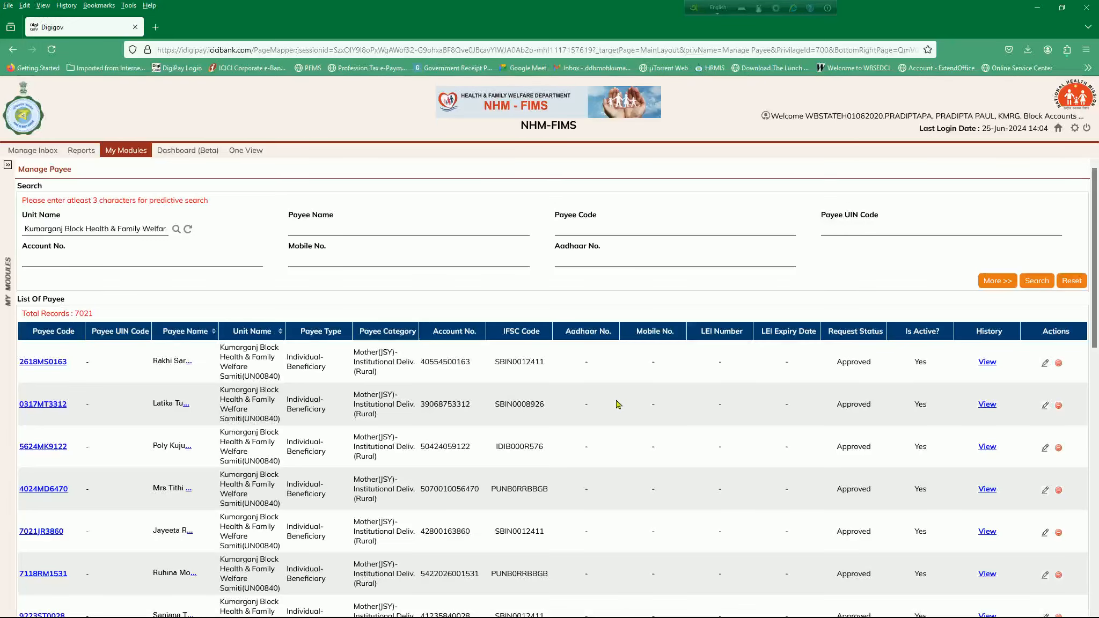
key(alt+Tab)
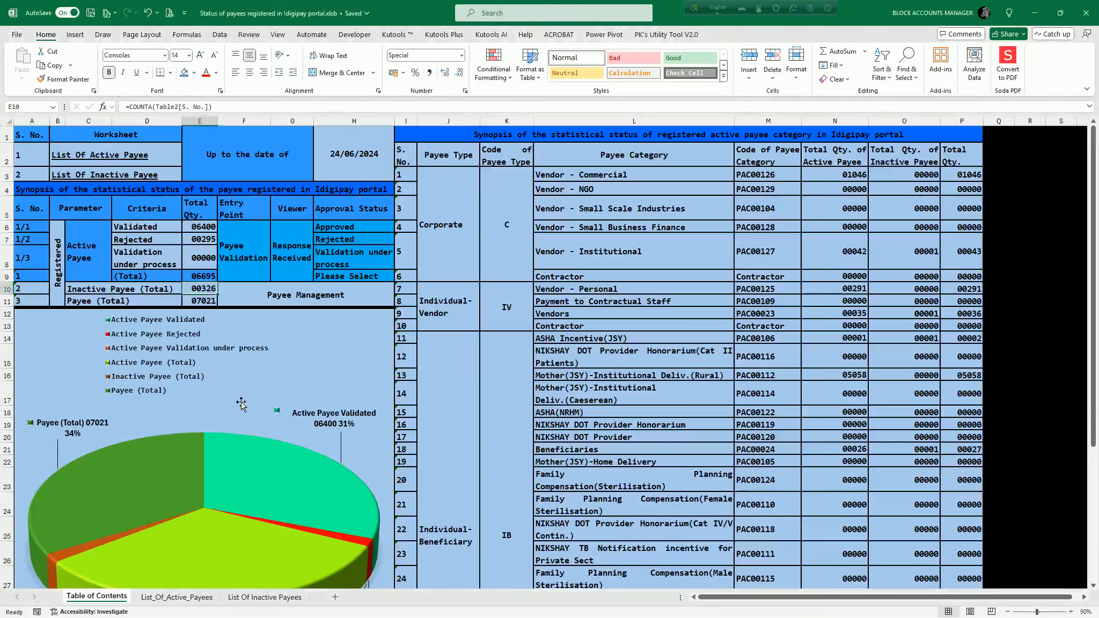
click(202, 301)
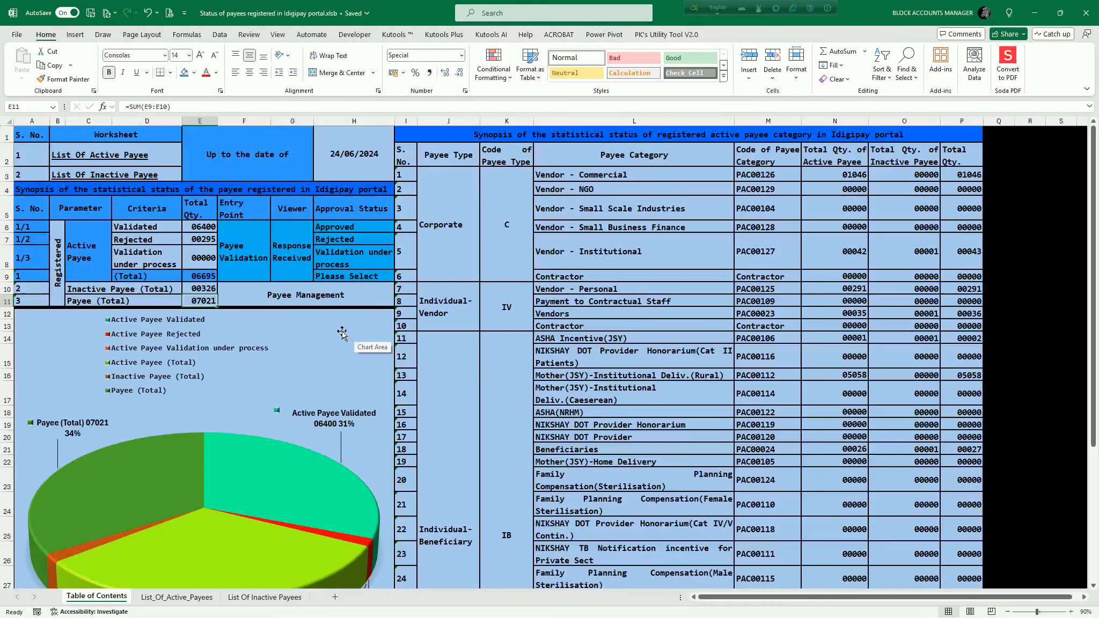
click(381, 385)
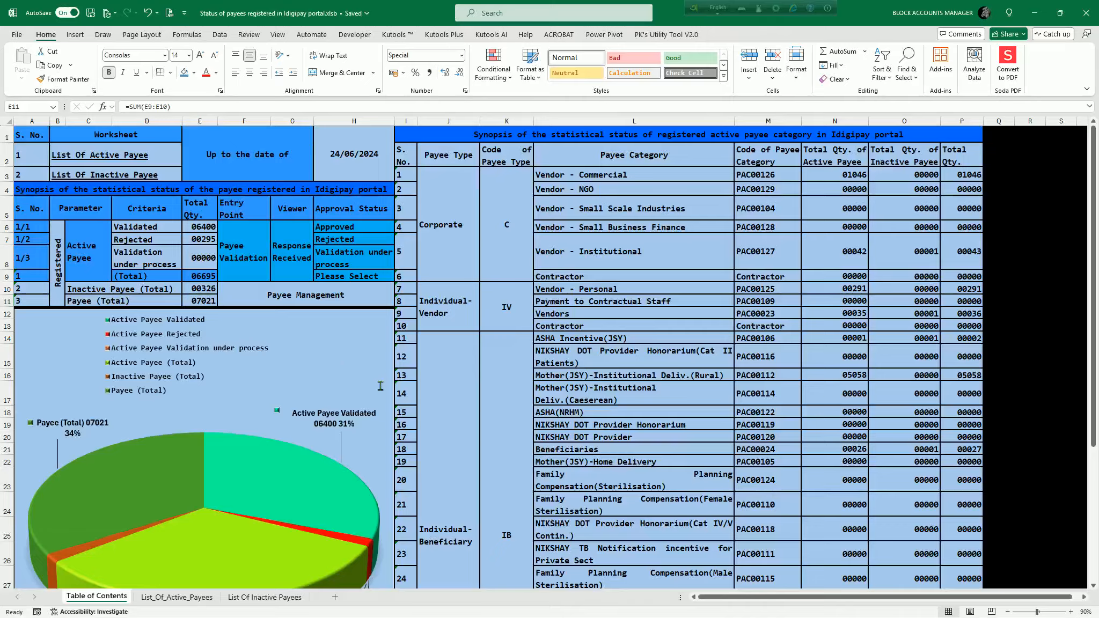
Examine the Is Active? column on the first page of the Manage Payee list in Firefox.
key(alt+Tab)
mouse_move(1092, 216)
mouse_down()
mouse_move(1095, 471)
mouse_move(1095, 220)
mouse_up()
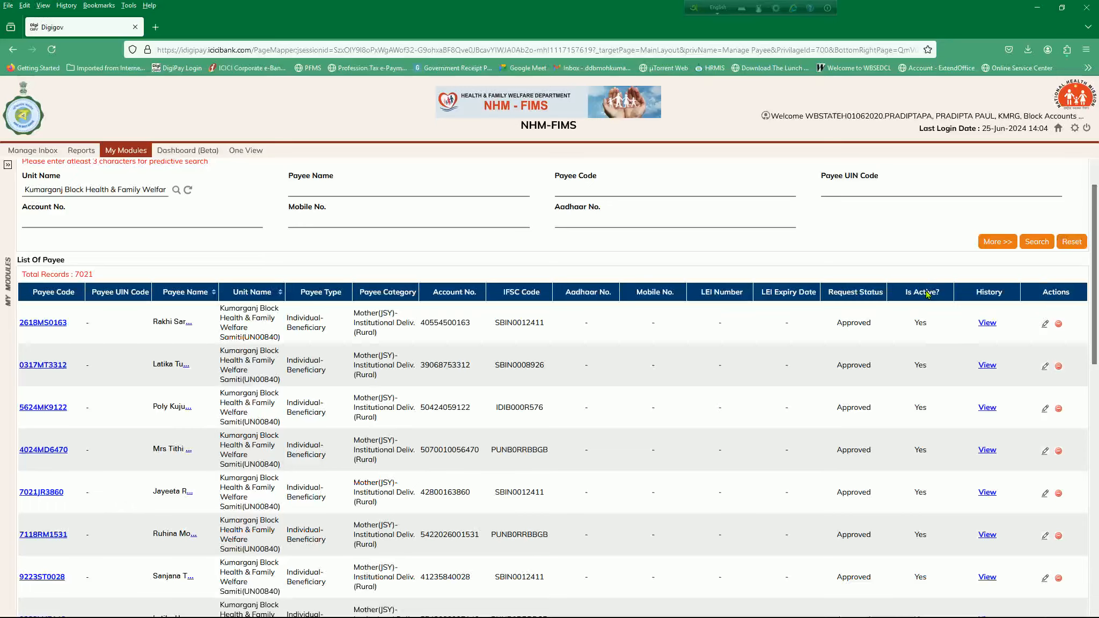
drag(1095, 273, 1096, 231)
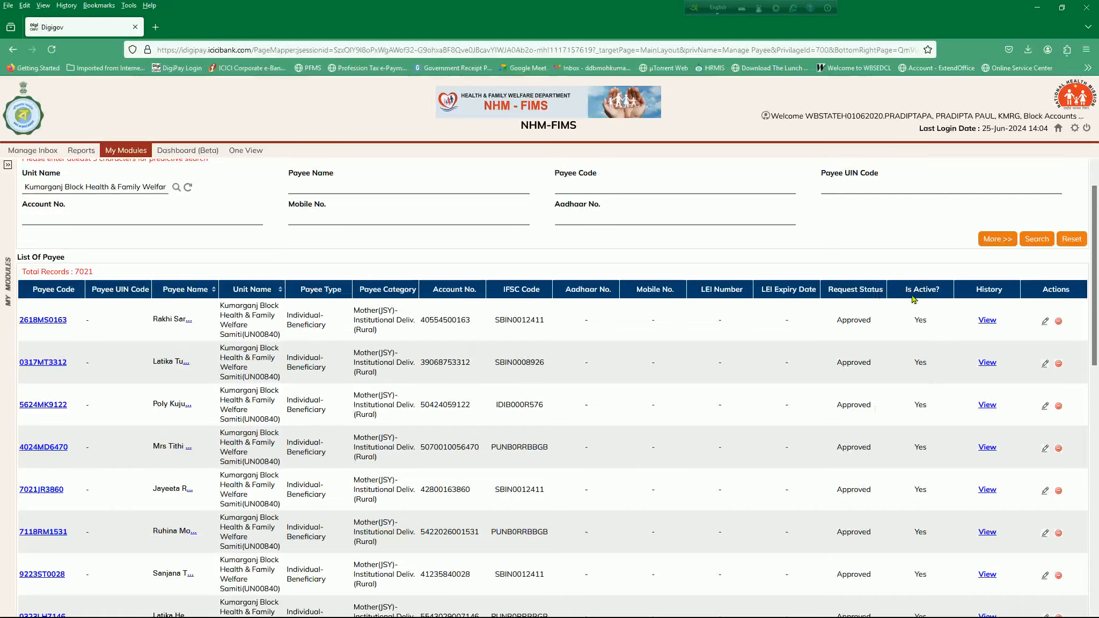
click(1096, 403)
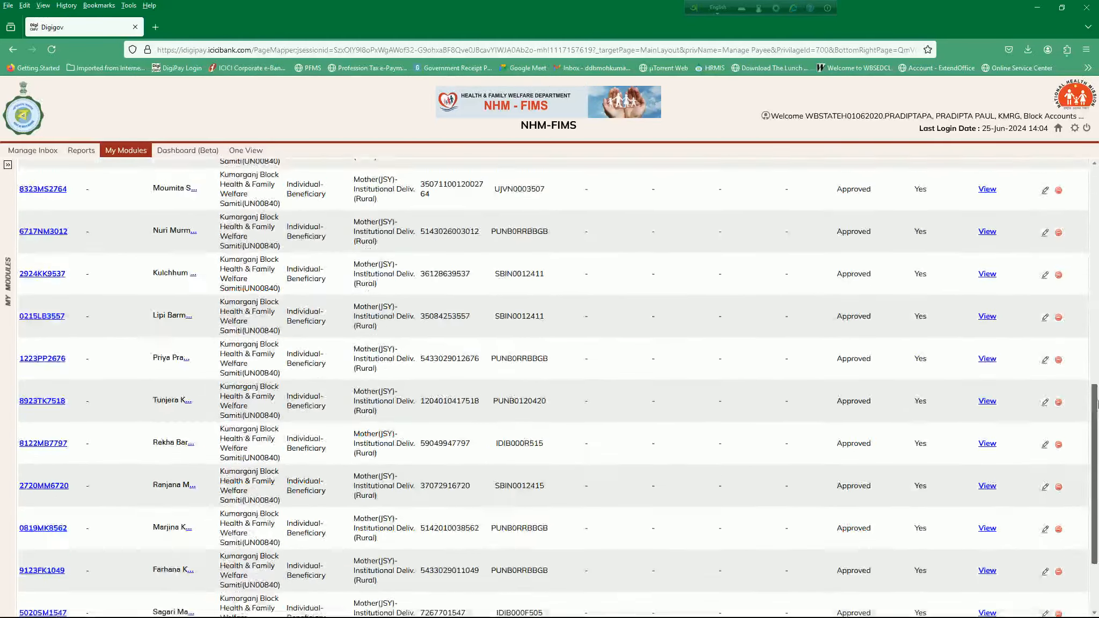
drag(1098, 405, 1098, 518)
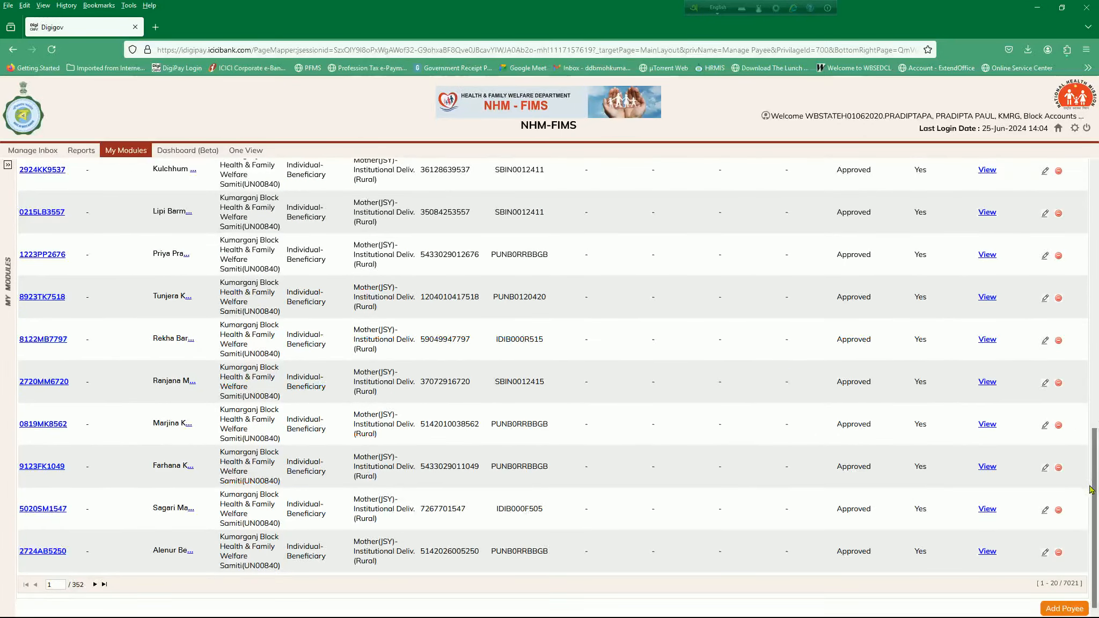
drag(1096, 491, 1096, 220)
Examine the List Of Inactive Payees sheet in Excel from its last rows to its first, comparing it with the portal's Manage Payee list.
key(alt+Tab)
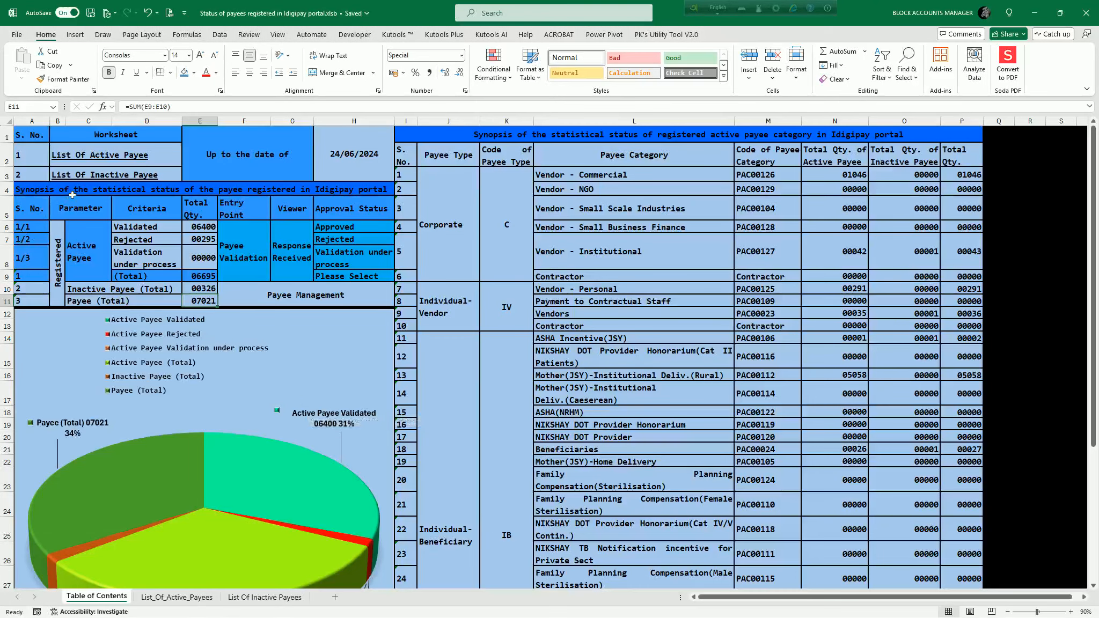
click(105, 177)
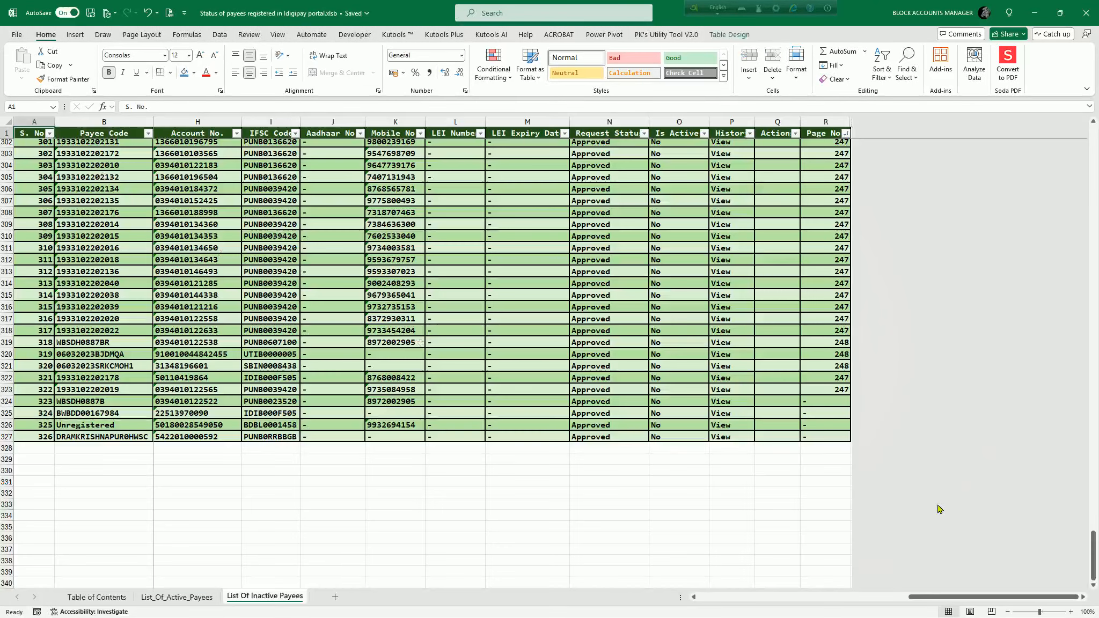
key(alt+Tab)
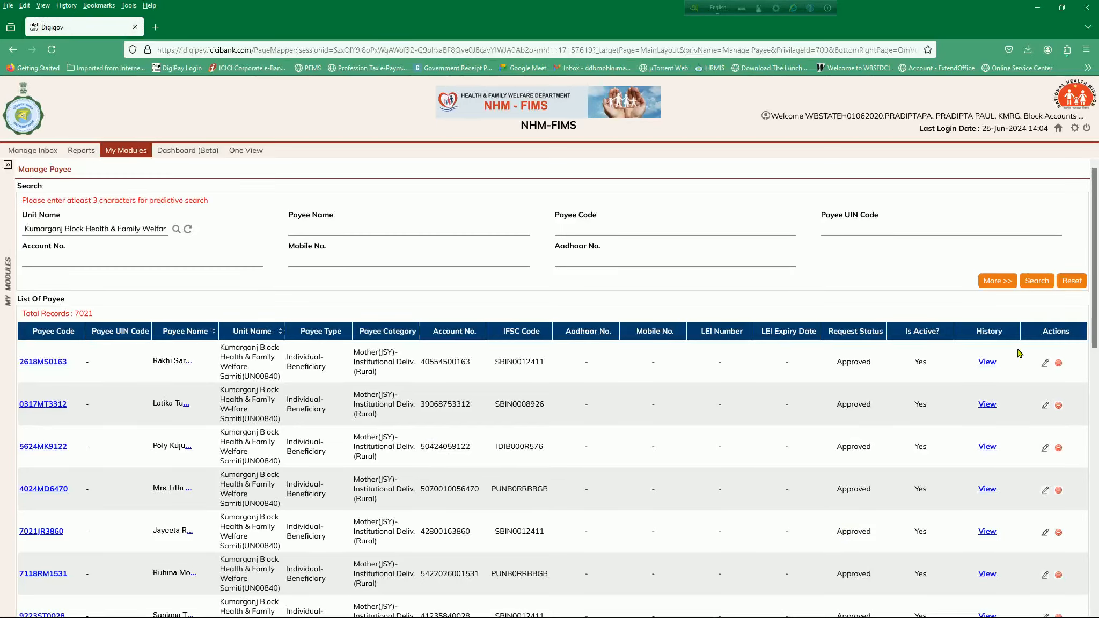
key(alt+Tab)
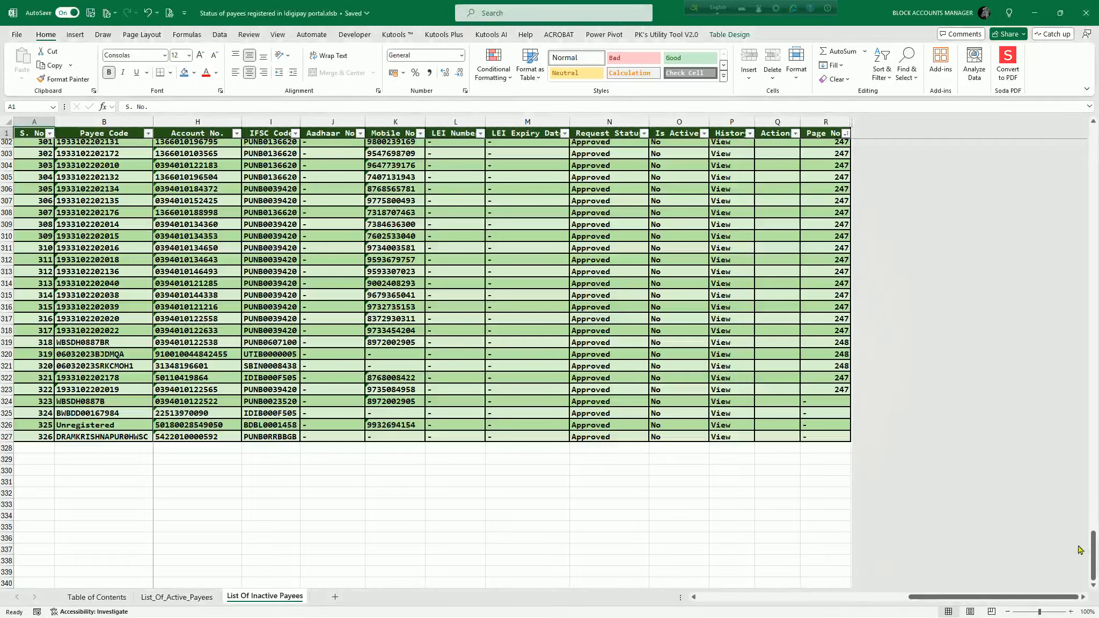
drag(1092, 555, 1097, 119)
key(alt+Tab)
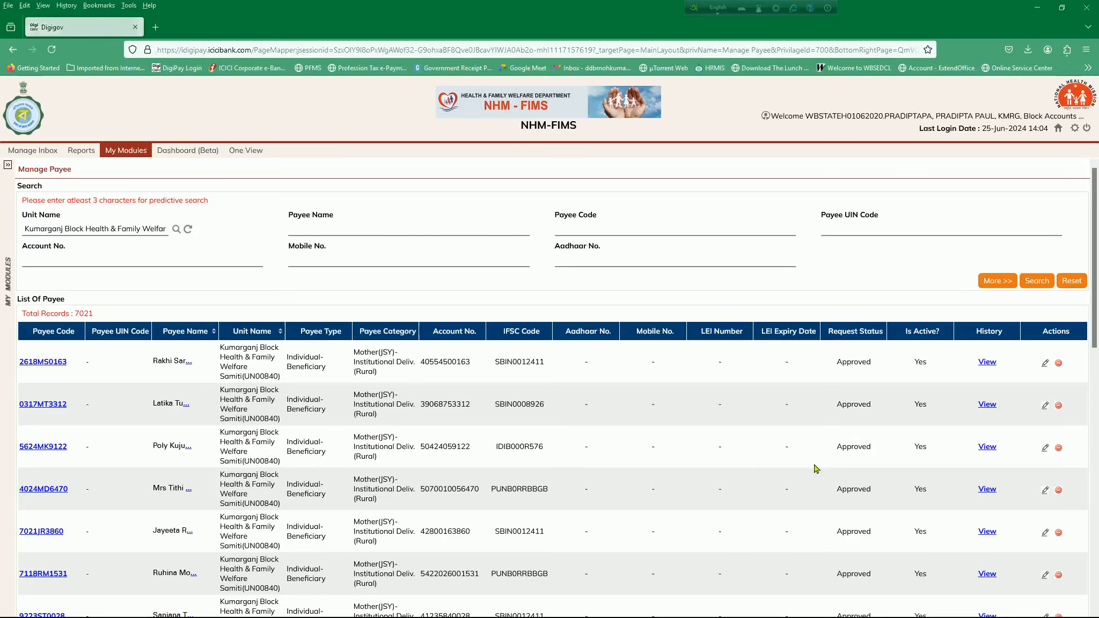
key(alt+Tab)
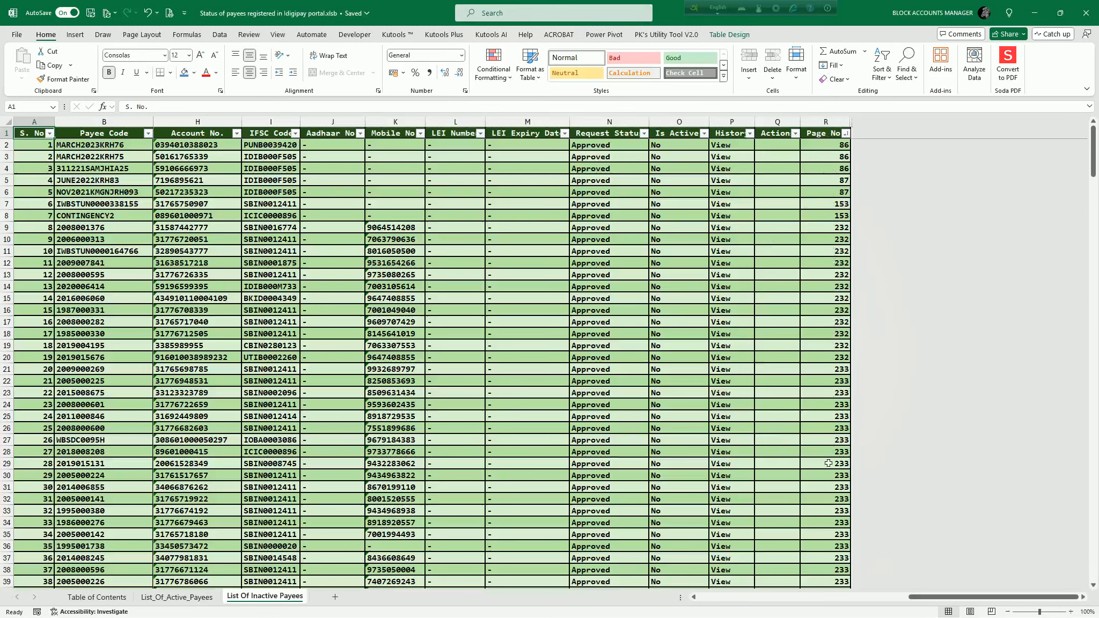
drag(1097, 132, 1069, 138)
Copy the first payee code in the List Of Inactive Payees sheet and search for it by Payee Code in the portal's Manage Payee in Firefox.
click(116, 145)
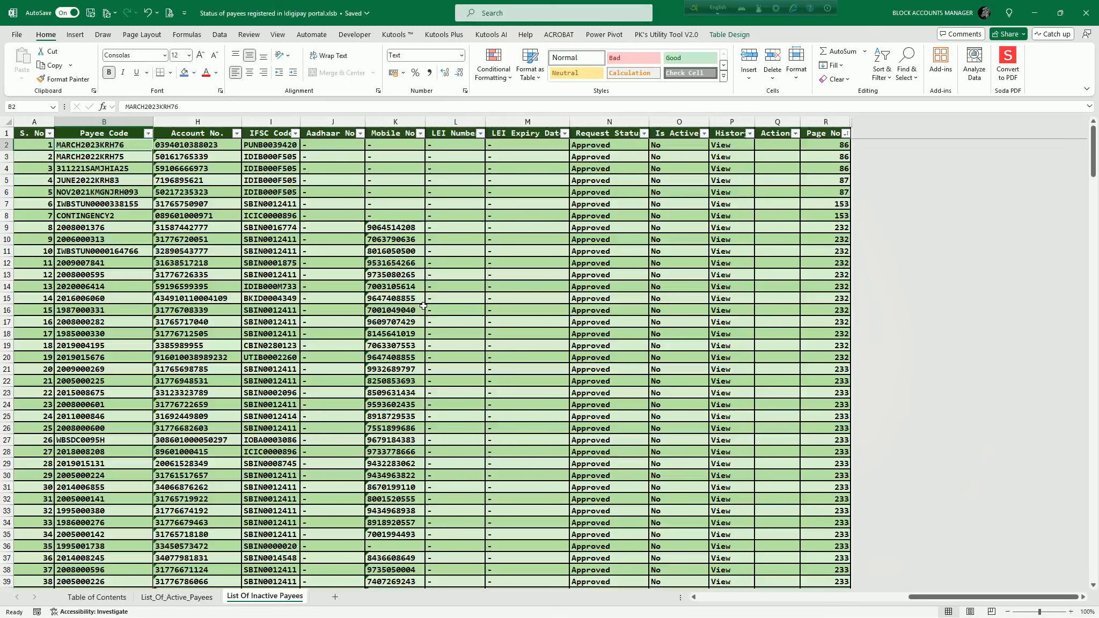
key(ctrl+c)
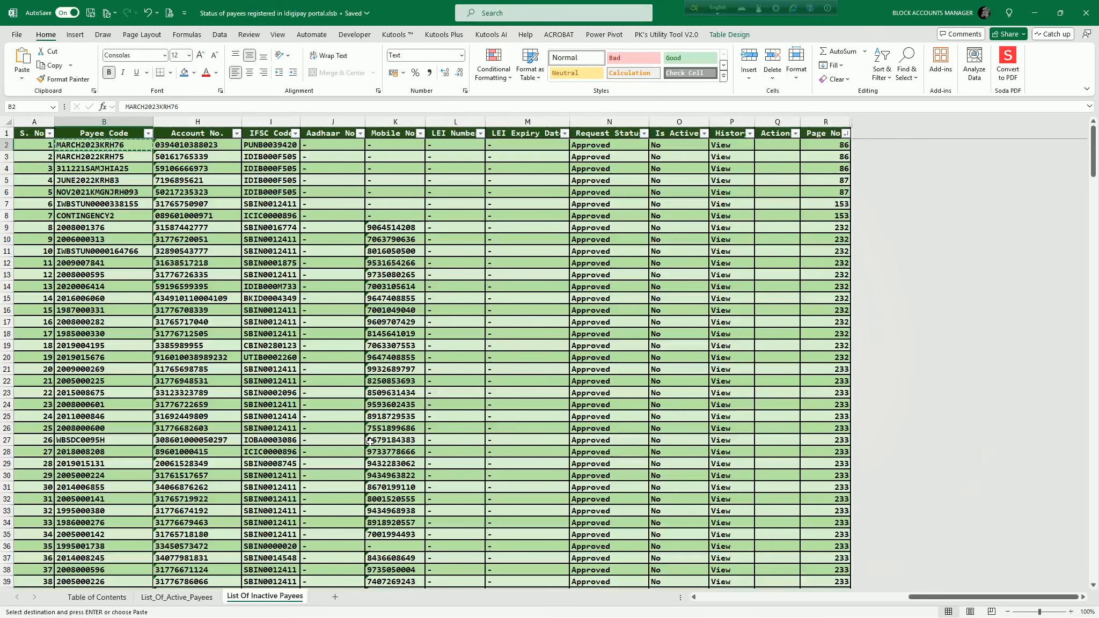
key(alt+Tab)
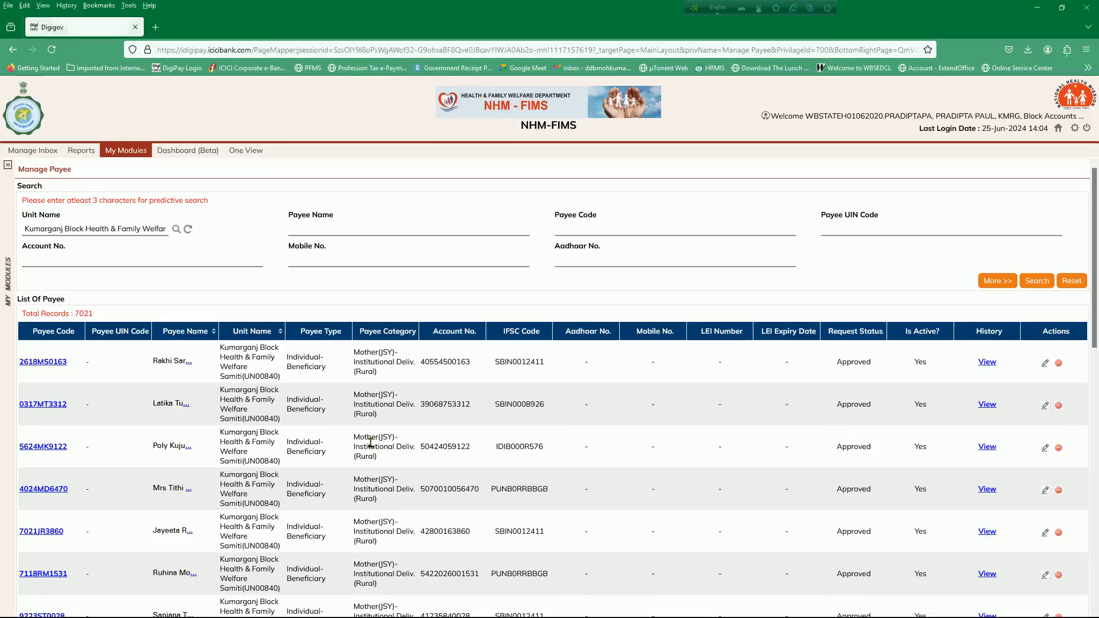
click(665, 228)
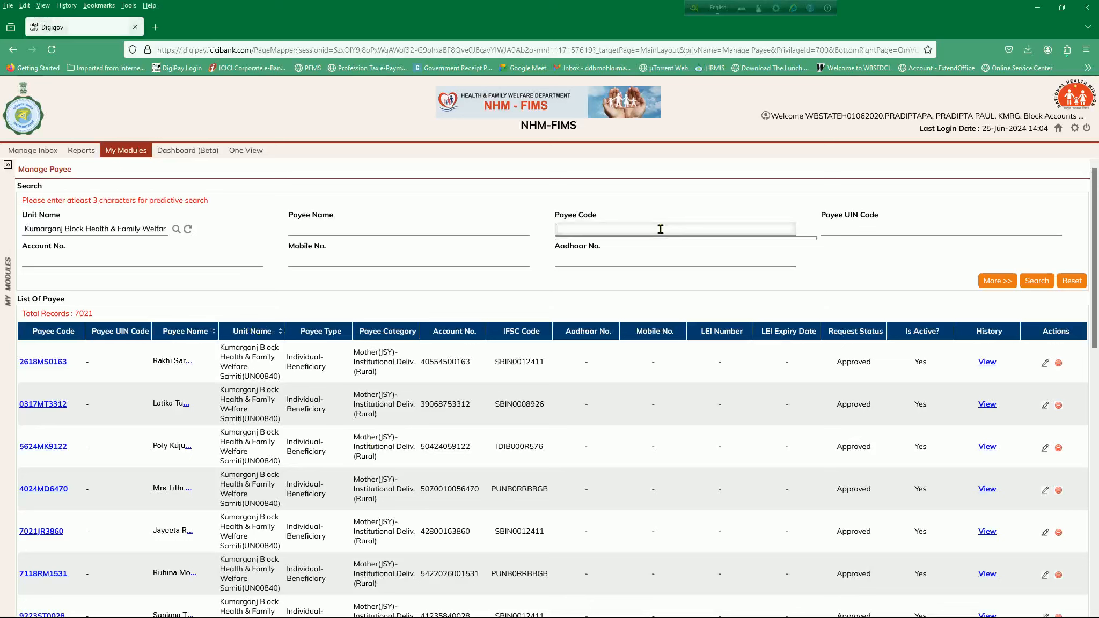
key(ctrl+v)
click(1036, 281)
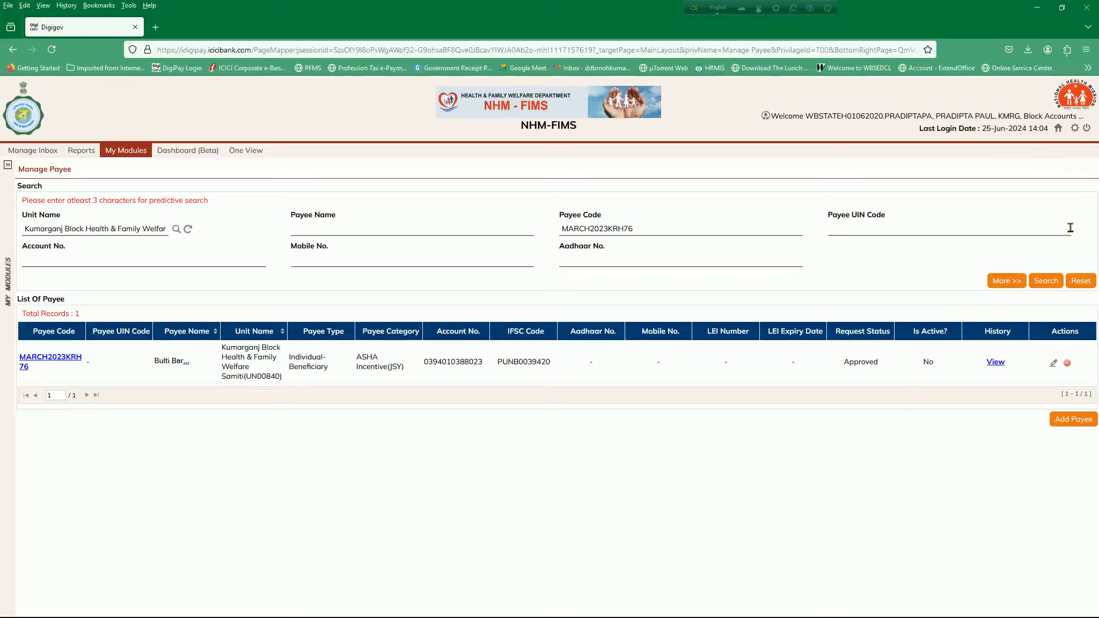
Log out of the DigiPay portal and return to the payee status workbook in Excel.
click(1086, 130)
click(521, 364)
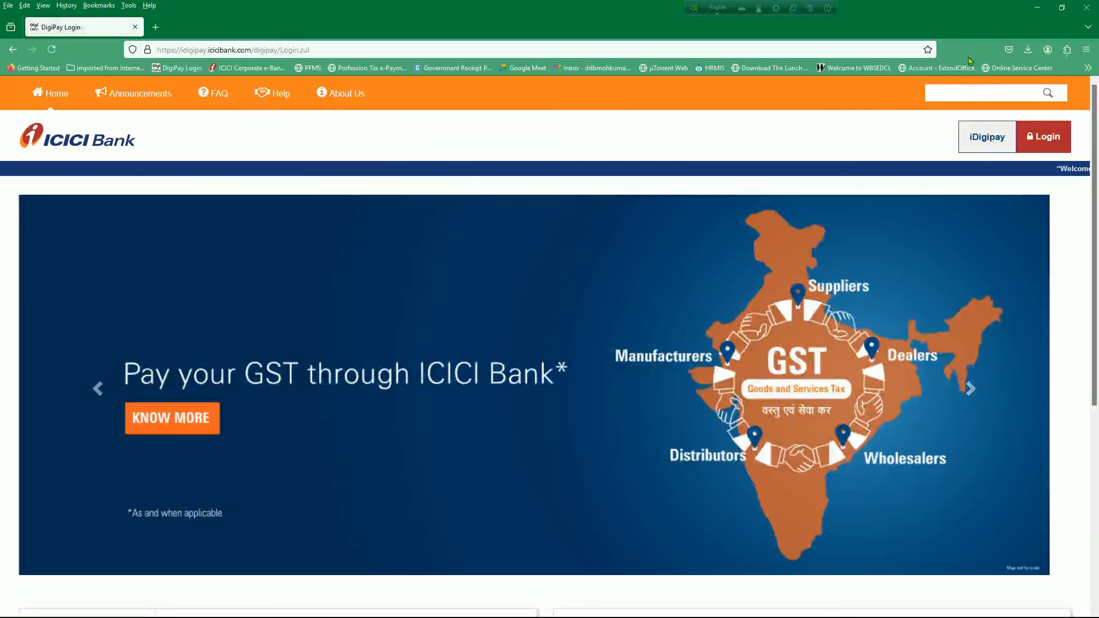
click(1037, 8)
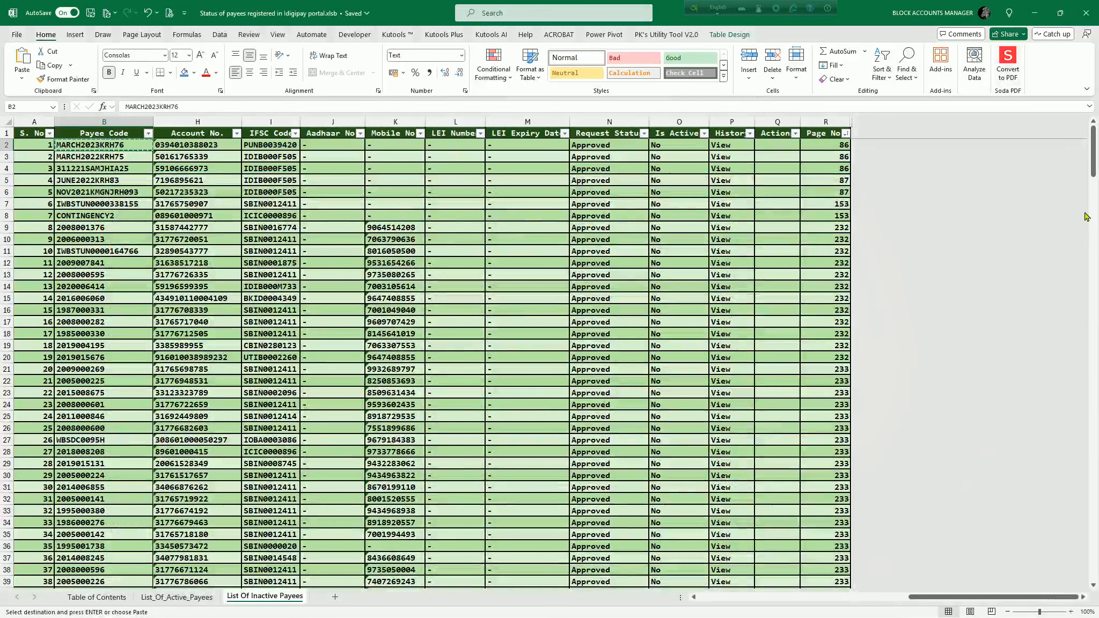
Compare the Total row of the payee category table on the Table of Contents sheet with Payee (Total) and the pie chart.
click(78, 597)
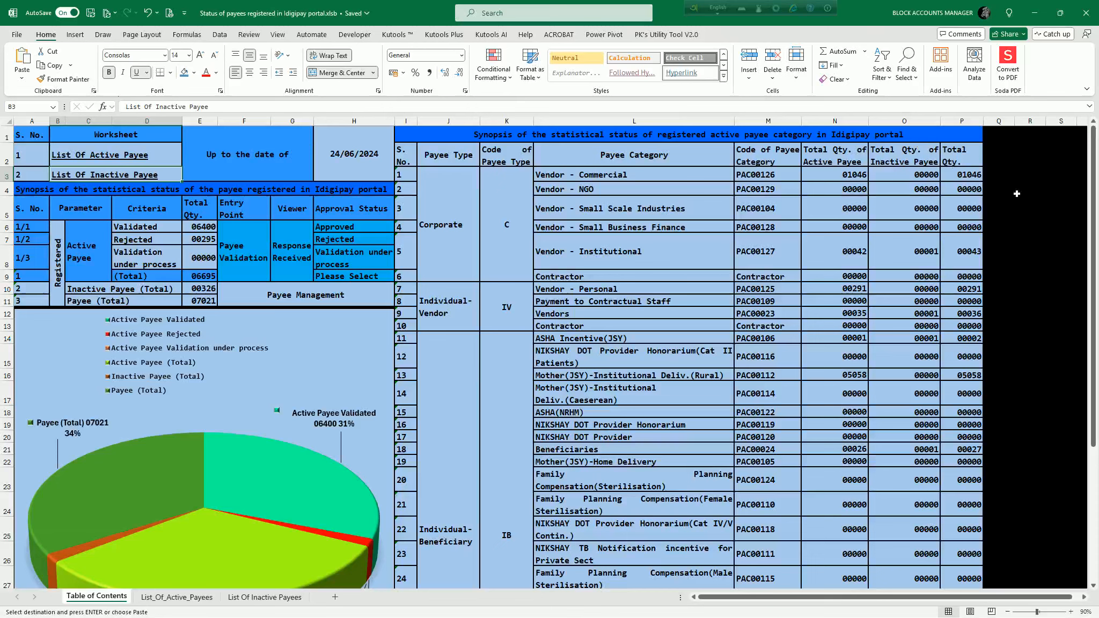
drag(1093, 150, 1094, 158)
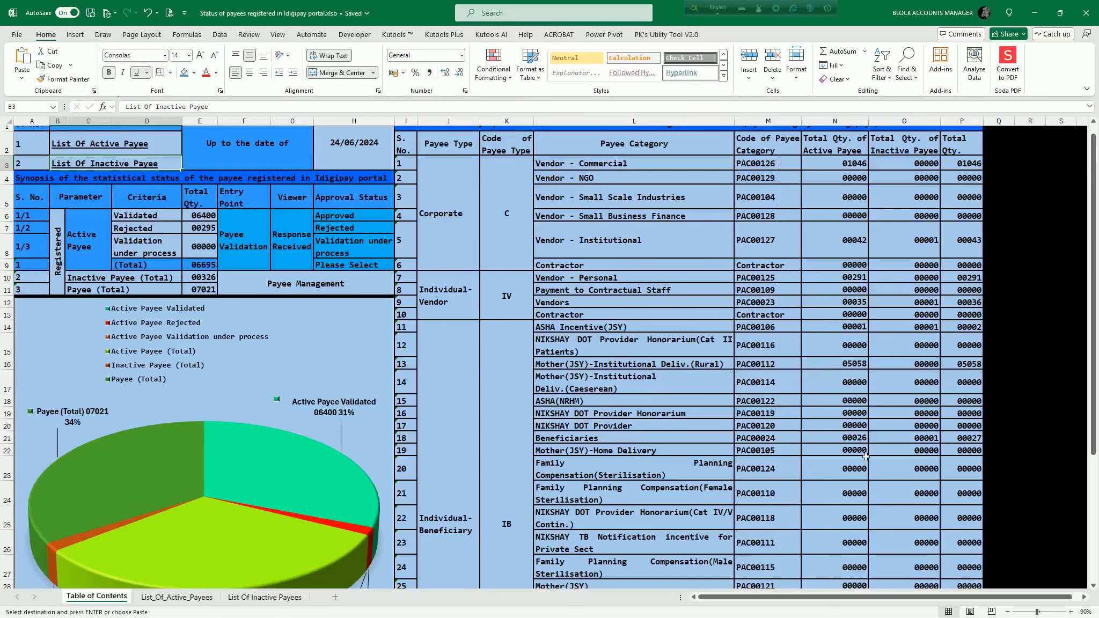
drag(1094, 201, 1093, 387)
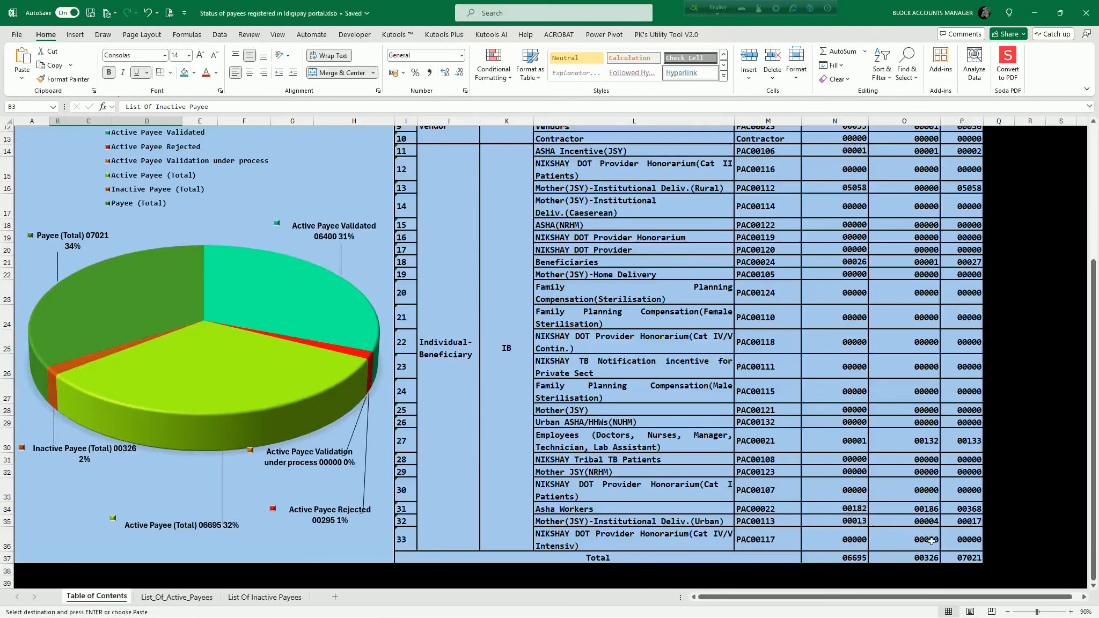
click(964, 558)
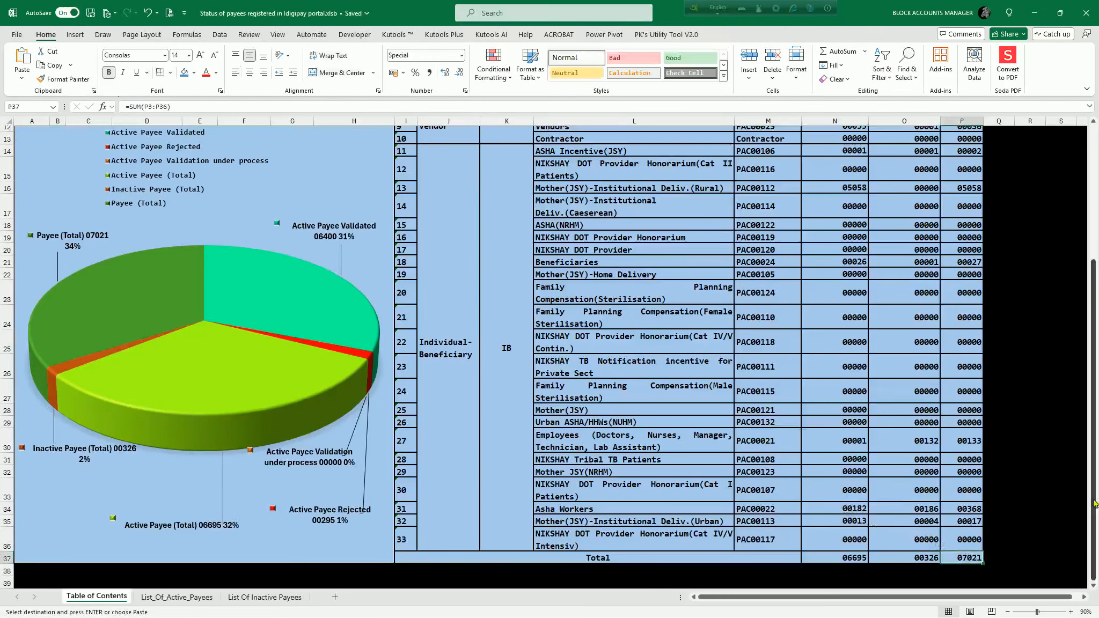
scroll(644, 348, up, 4)
click(203, 301)
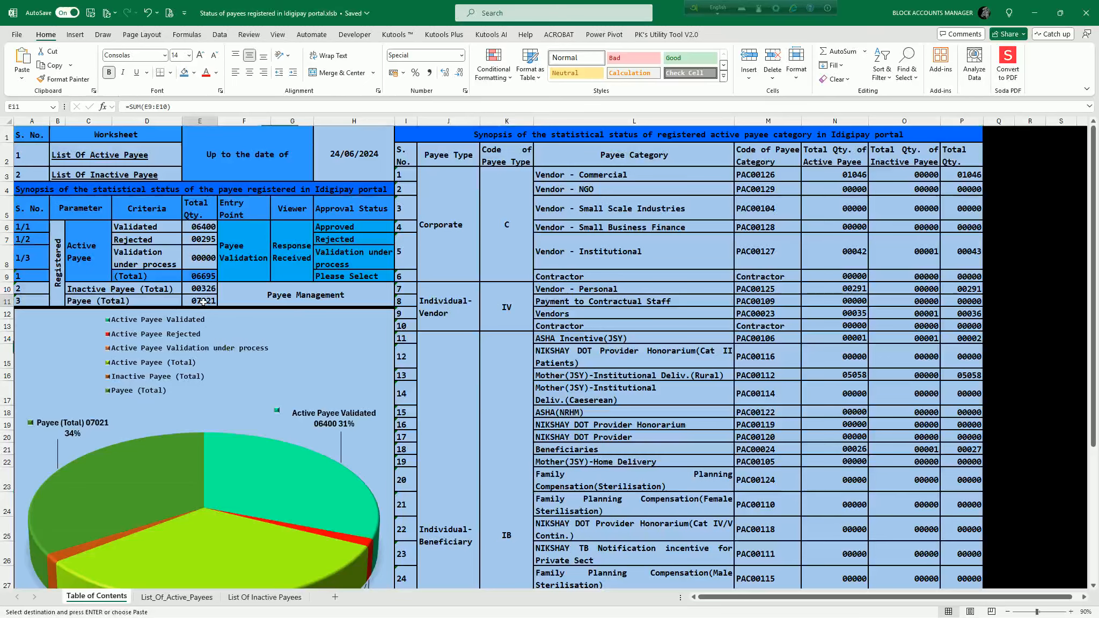
scroll(233, 517, down, 3)
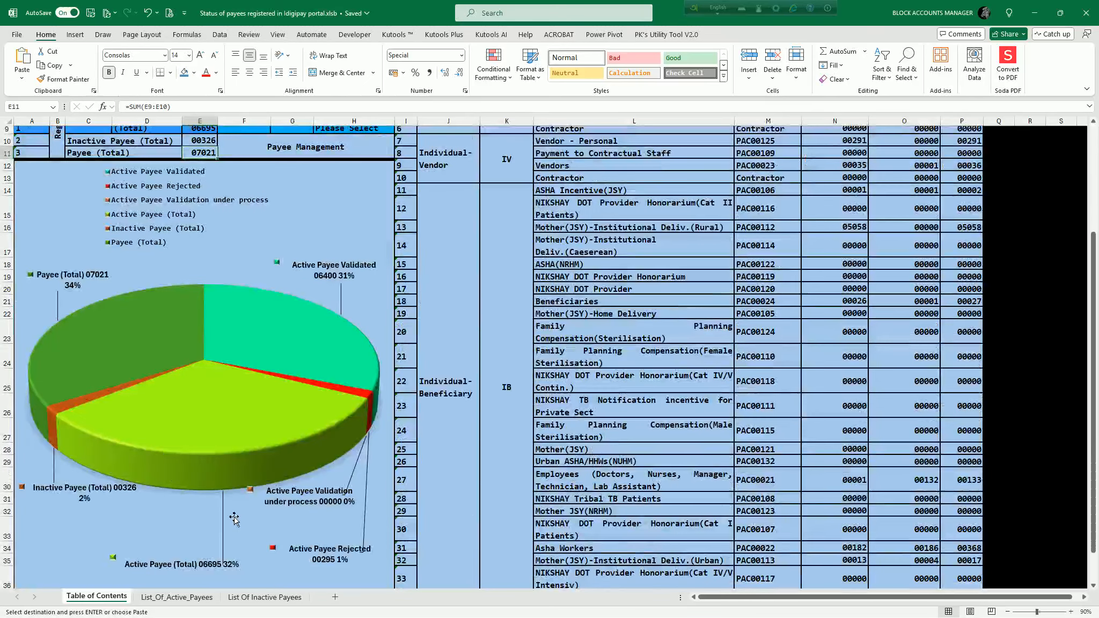
scroll(320, 464, up, 3)
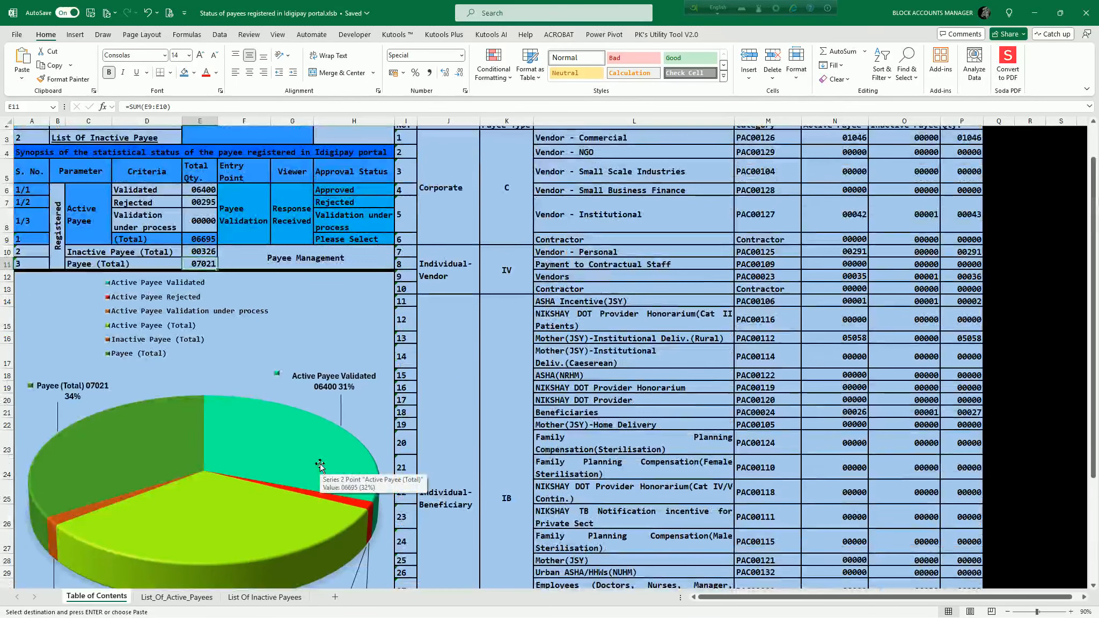
scroll(809, 408, down, 5)
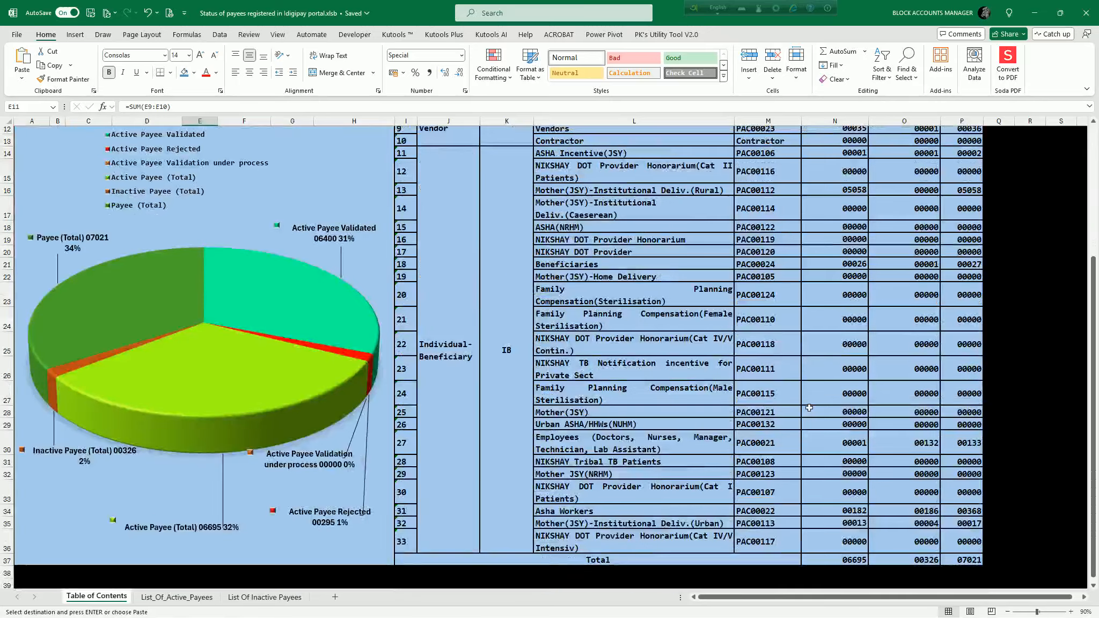
scroll(794, 362, up, 6)
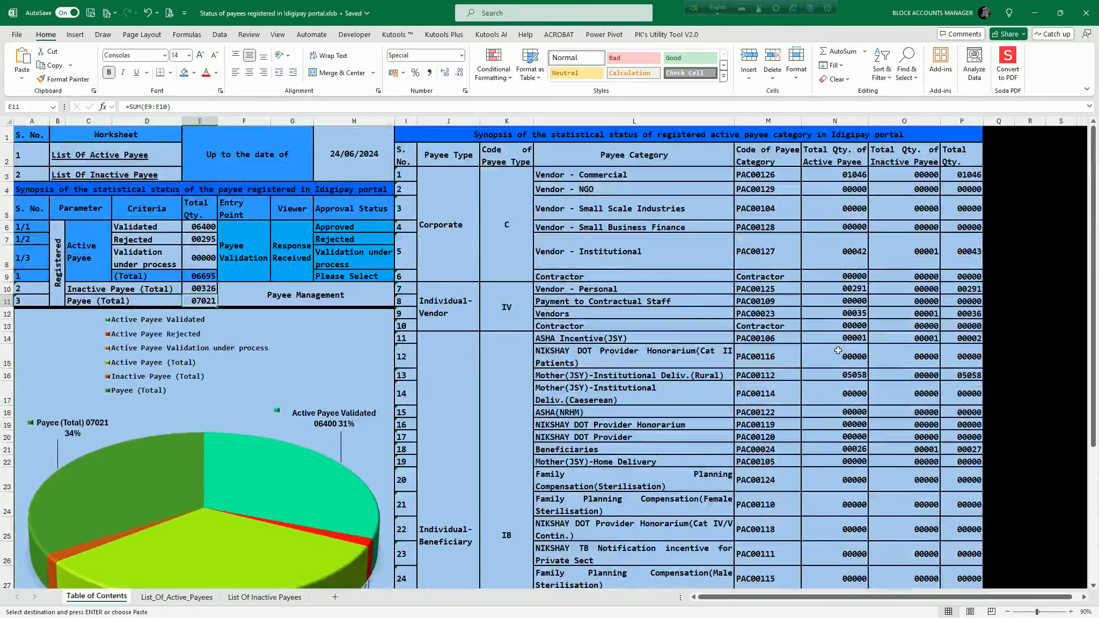
View the List_Of_Active_Payees sheet briefly, and save and close the workbook with Table of Contents as the active sheet.
click(176, 597)
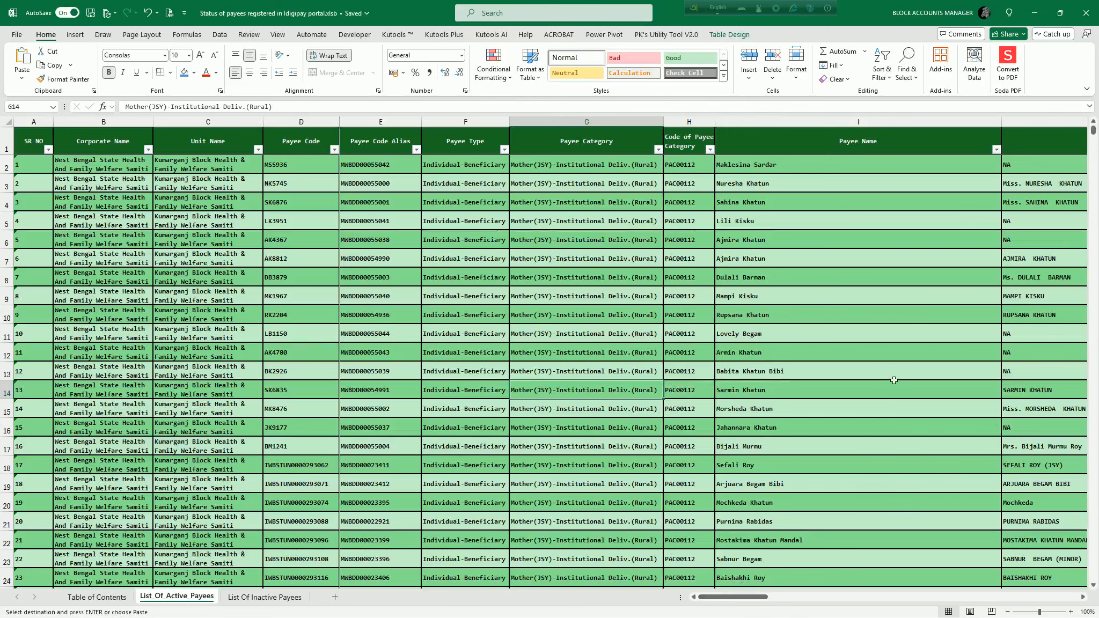
click(105, 594)
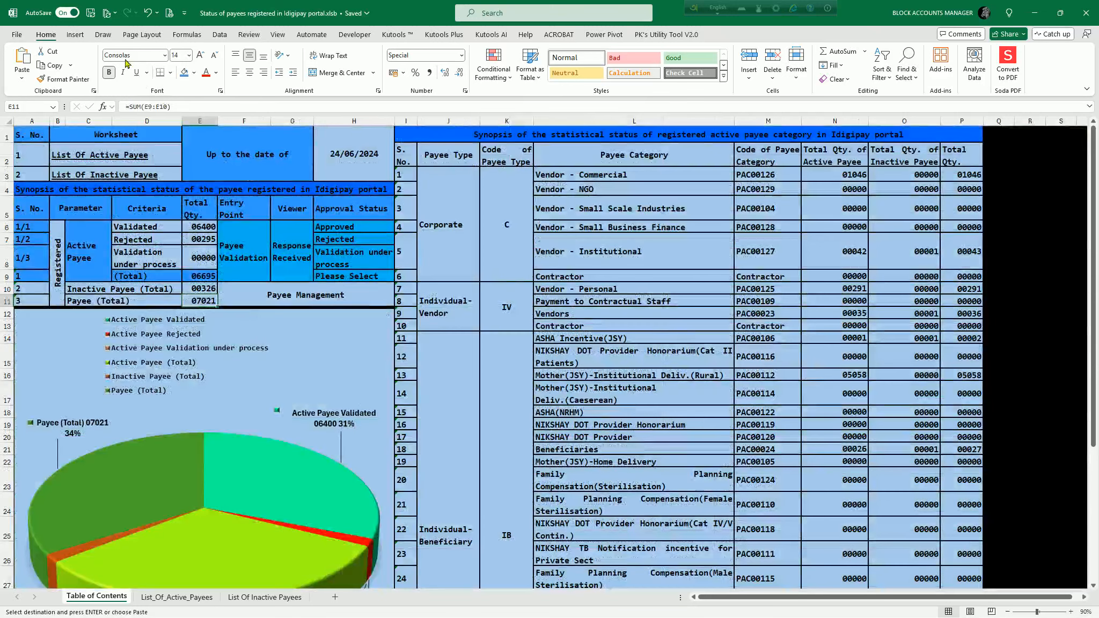
click(90, 15)
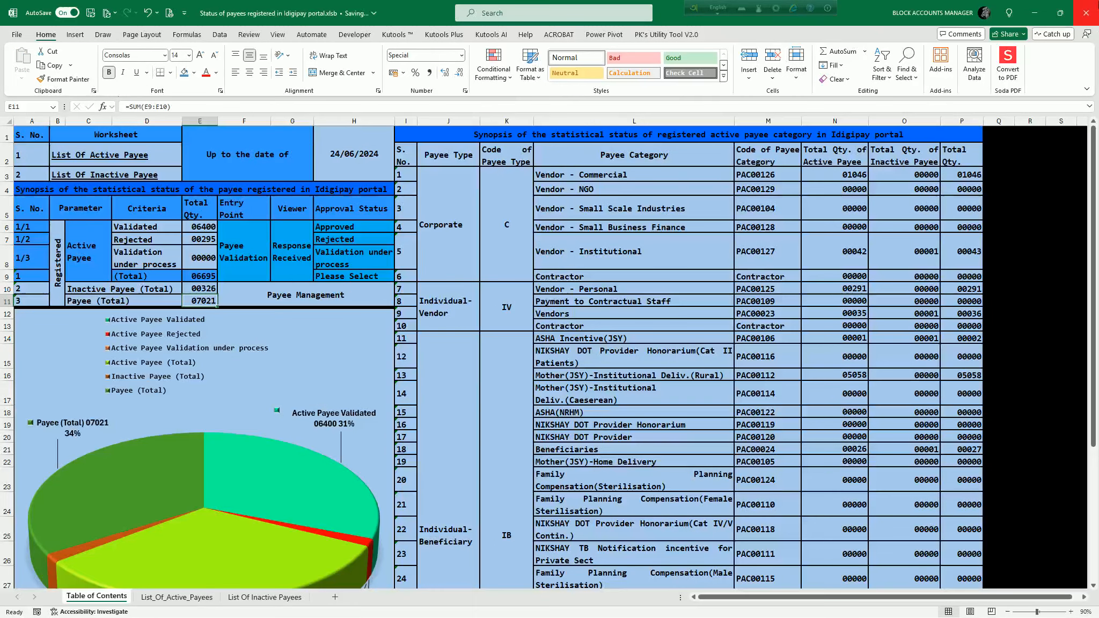
click(1079, 7)
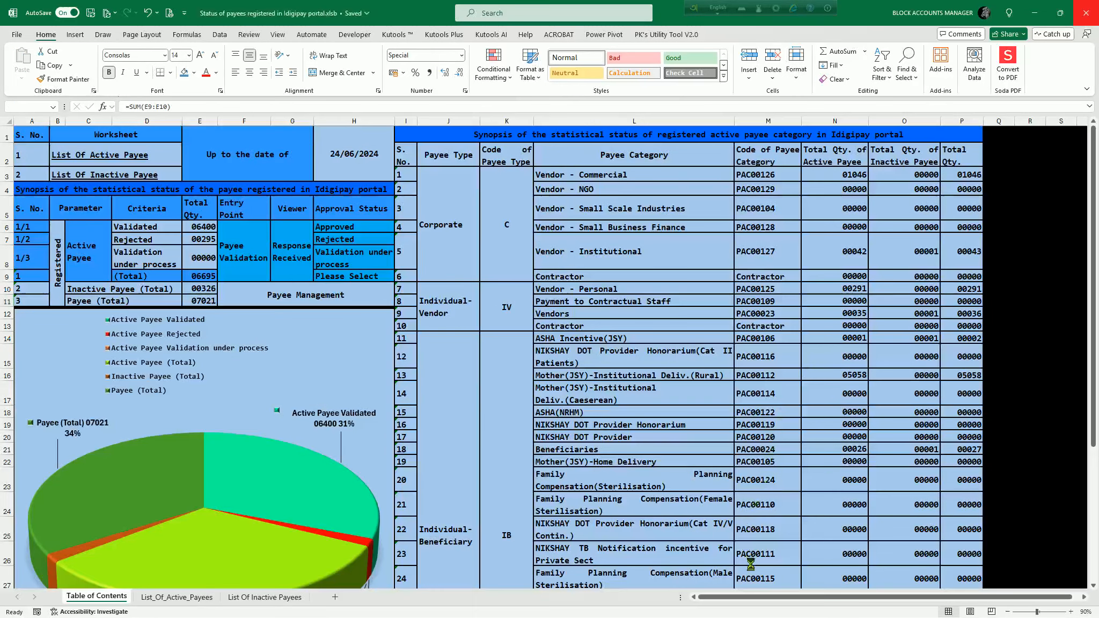